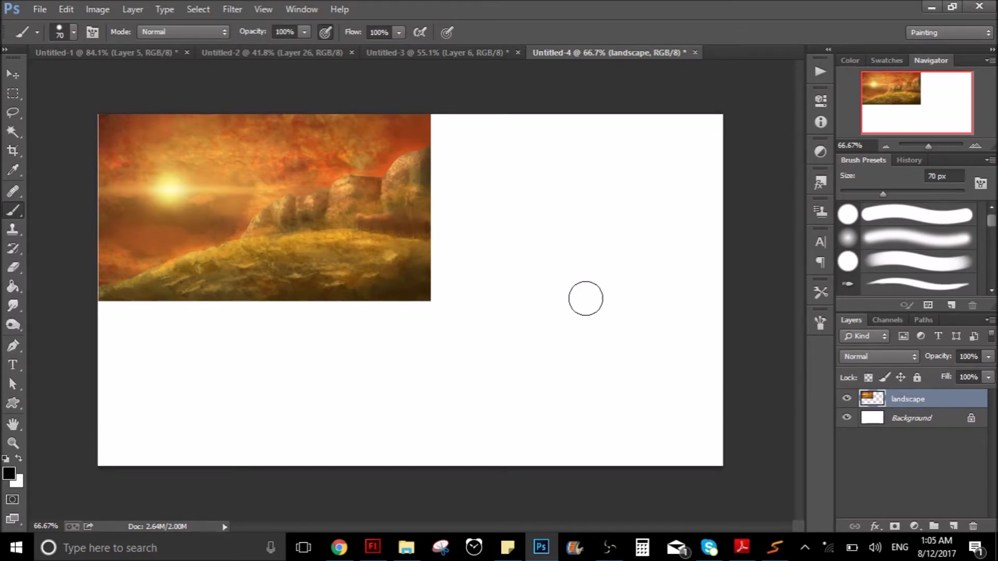
# - Reduce the painting brush size from 70 px down to 35 px
pyautogui.press('[')
pyautogui.press('[')
pyautogui.press('[')
pyautogui.press('[')
pyautogui.press('[')
pyautogui.click(9, 474)
# - Sample an orange-brown from the reference and paint a stroke with a soft 75 px round brush
pyautogui.click(391, 155)
pyautogui.click(949, 207)
pyautogui.click(74, 32)
pyautogui.click(123, 145)
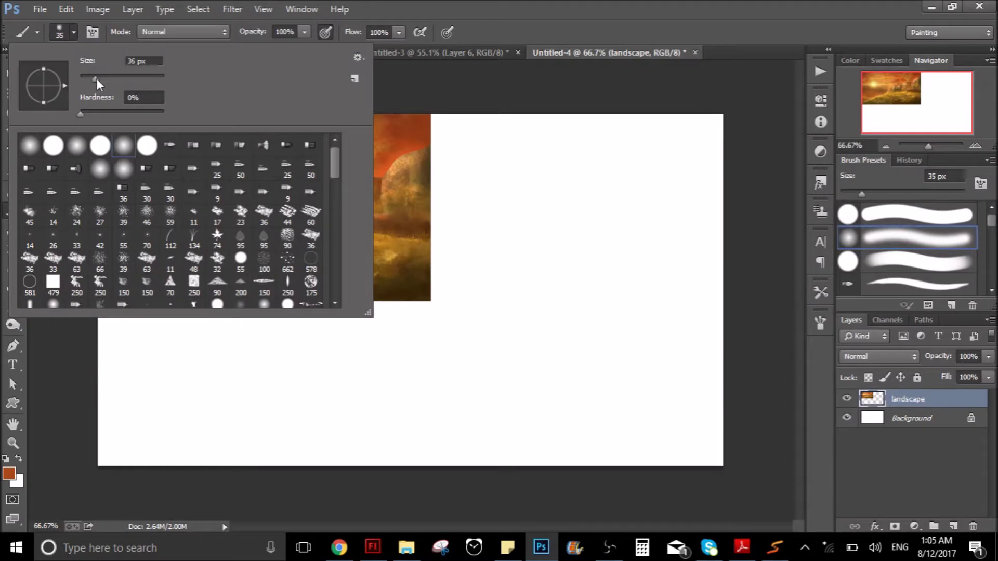
pyautogui.press('Return')
pyautogui.moveTo(522, 257)
pyautogui.mouseDown()
pyautogui.moveTo(653, 270)
pyautogui.moveTo(684, 202)
pyautogui.moveTo(602, 260)
pyautogui.moveTo(500, 271)
pyautogui.mouseUp()
# - Sample a tan from the reference and paint tan and dark brown patches over the stroke
pyautogui.click(9, 474)
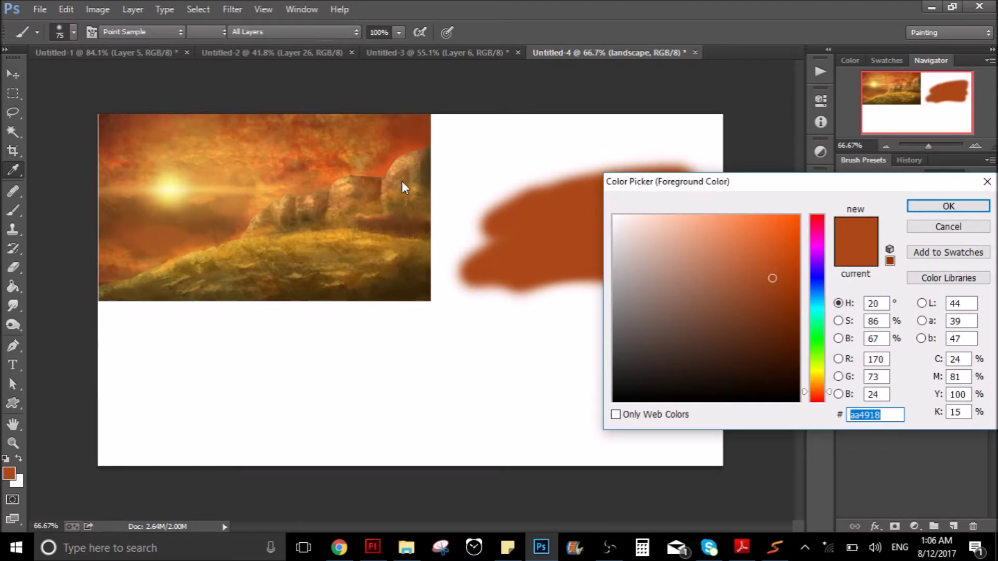
pyautogui.click(401, 181)
pyautogui.press('Return')
pyautogui.moveTo(494, 280)
pyautogui.mouseDown()
pyautogui.moveTo(539, 286)
pyautogui.moveTo(604, 250)
pyautogui.moveTo(587, 261)
pyautogui.mouseUp()
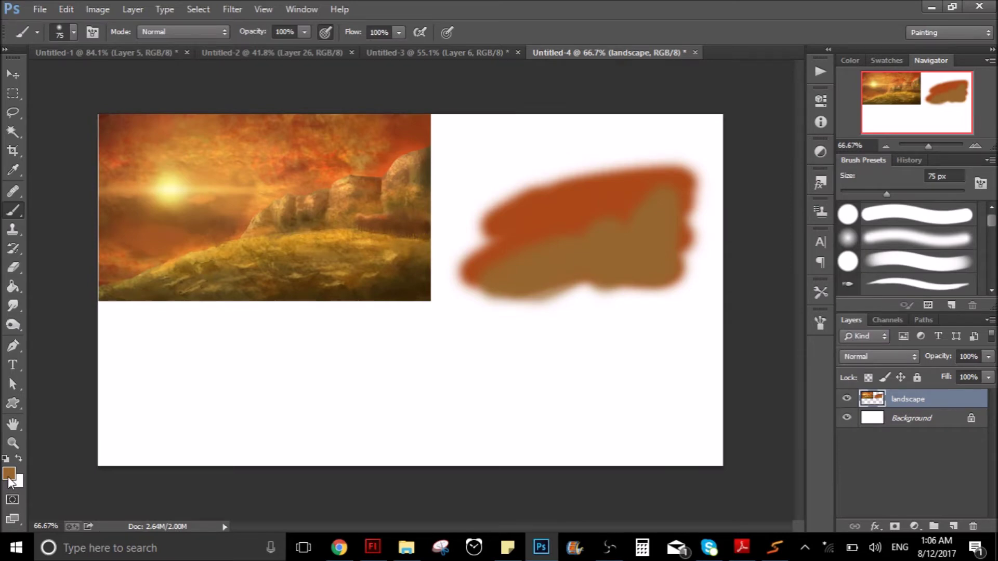
pyautogui.moveTo(675, 182)
pyautogui.mouseDown()
pyautogui.moveTo(631, 241)
pyautogui.moveTo(575, 270)
pyautogui.moveTo(561, 263)
pyautogui.moveTo(582, 281)
pyautogui.mouseUp()
pyautogui.moveTo(577, 228); pyautogui.dragTo(559, 257)
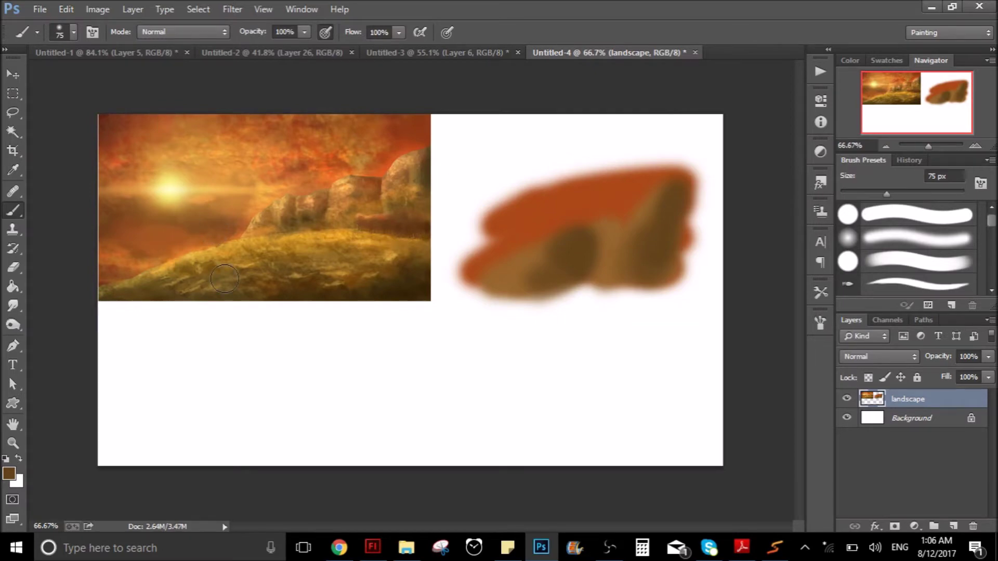
pyautogui.moveTo(538, 172)
pyautogui.mouseDown()
pyautogui.moveTo(553, 151)
pyautogui.moveTo(577, 161)
pyautogui.mouseUp()
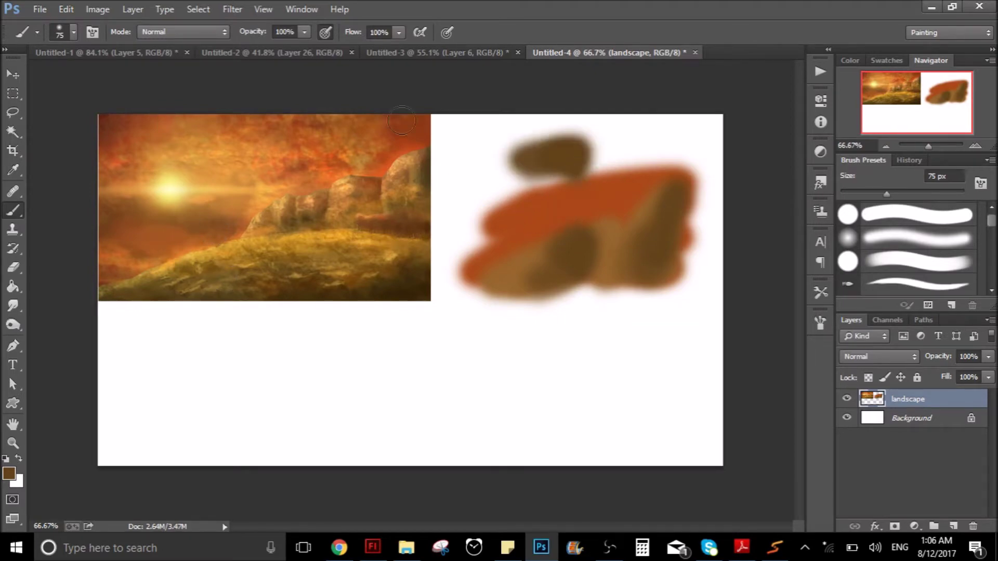
# - With a harder round brush, add hard-edged dark brown blobs at the left and top
pyautogui.click(74, 32)
pyautogui.doubleClick(73, 149)
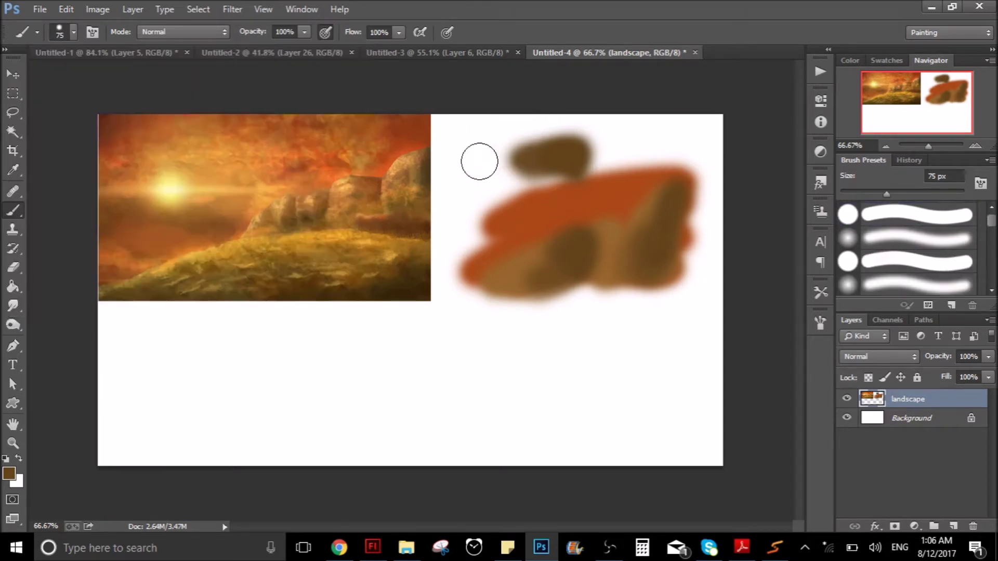
pyautogui.moveTo(478, 156); pyautogui.dragTo(478, 176)
pyautogui.moveTo(631, 128); pyautogui.dragTo(603, 142)
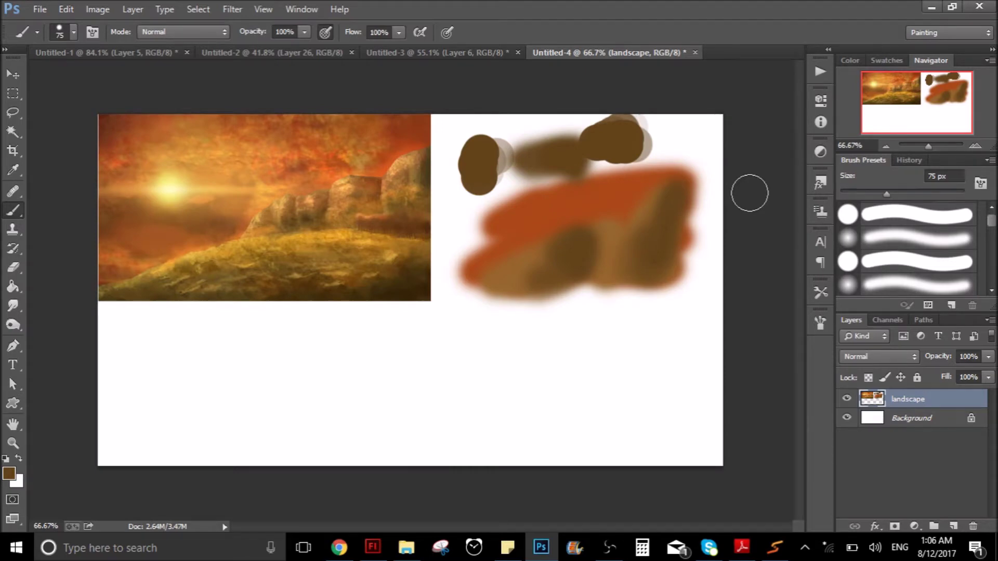
# - Paint textured brown strokes across the lower left and lower right with the 561 and 868 brushes
pyautogui.click(74, 32)
pyautogui.moveTo(335, 161); pyautogui.dragTo(335, 227)
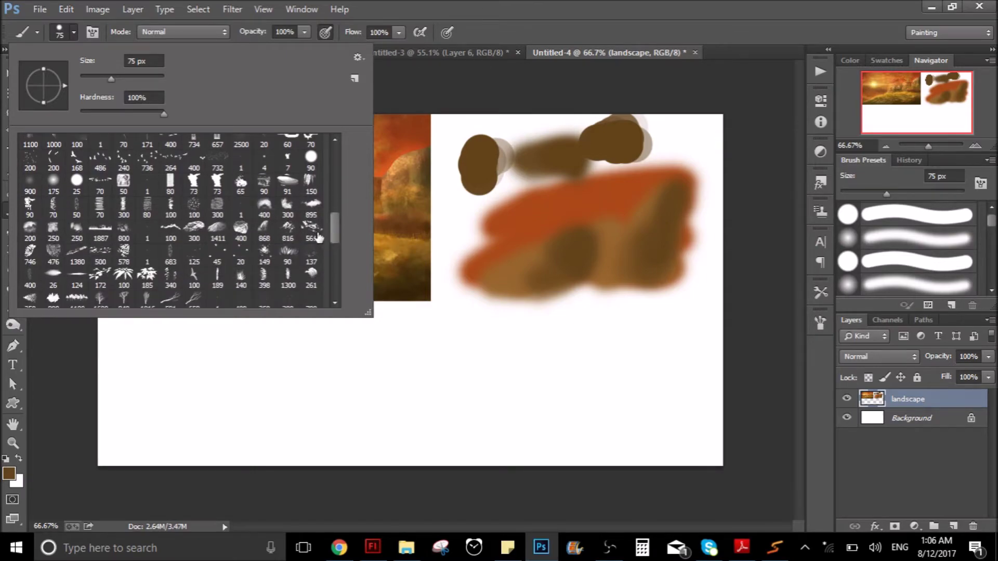
pyautogui.click(318, 238)
pyautogui.click(278, 391)
pyautogui.moveTo(271, 397); pyautogui.dragTo(478, 382)
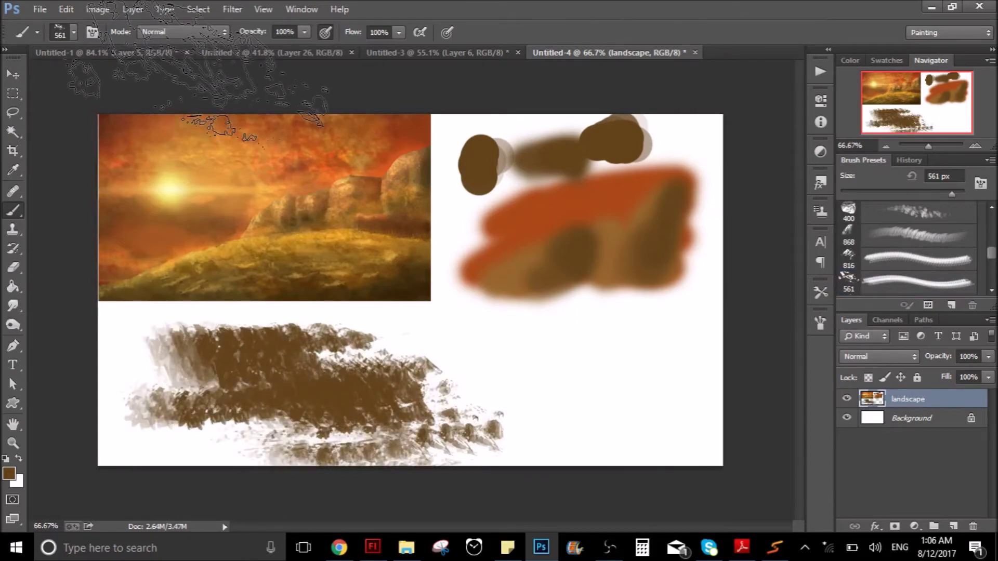
pyautogui.rightClick(197, 94)
pyautogui.click(130, 156)
pyautogui.moveTo(556, 423); pyautogui.dragTo(488, 395)
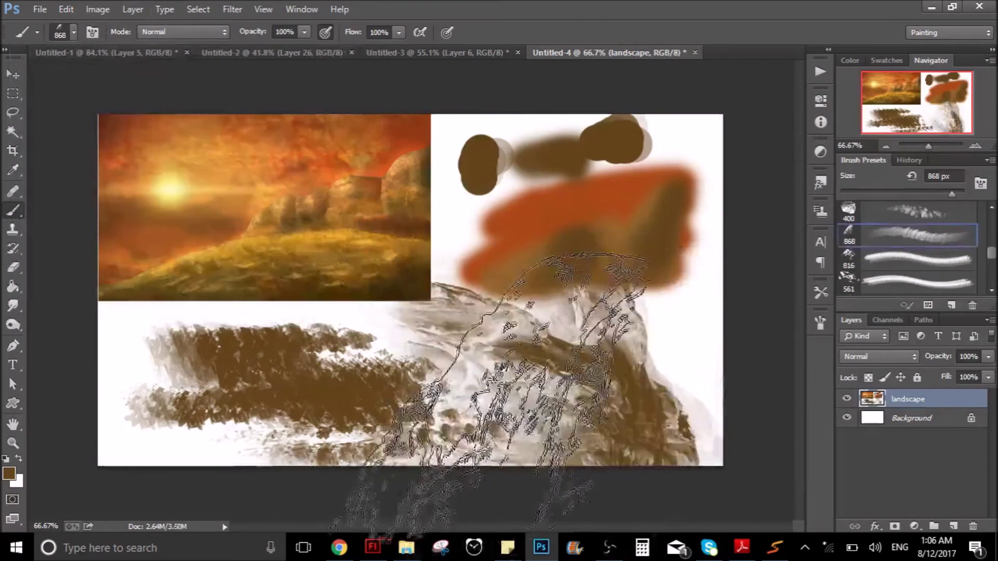
# - Cover the lower left and right side with soft brown clouds using the 200 px and 261 brushes
pyautogui.click(73, 32)
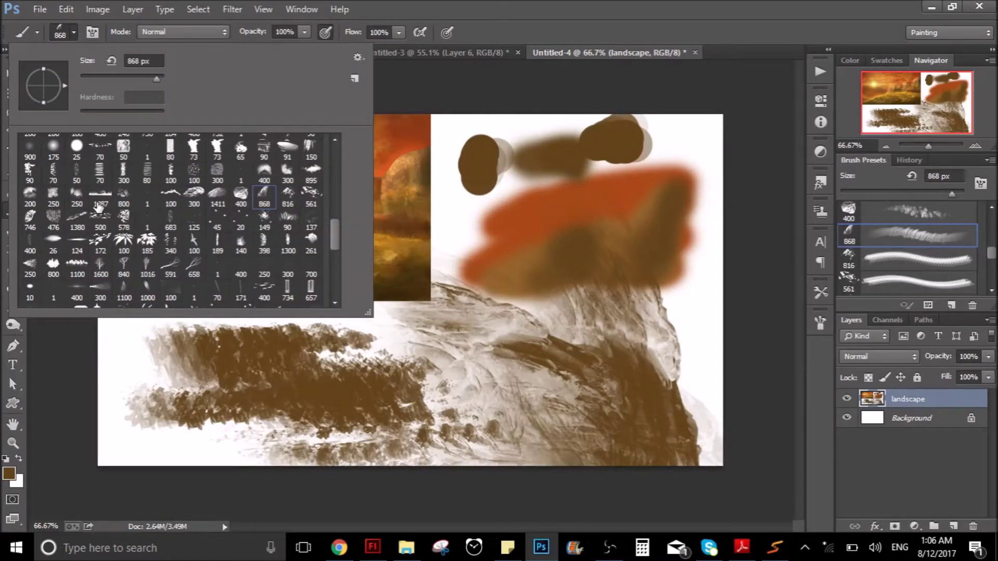
pyautogui.doubleClick(30, 196)
pyautogui.moveTo(156, 345)
pyautogui.mouseDown()
pyautogui.moveTo(189, 434)
pyautogui.moveTo(144, 335)
pyautogui.moveTo(257, 430)
pyautogui.moveTo(290, 434)
pyautogui.mouseUp()
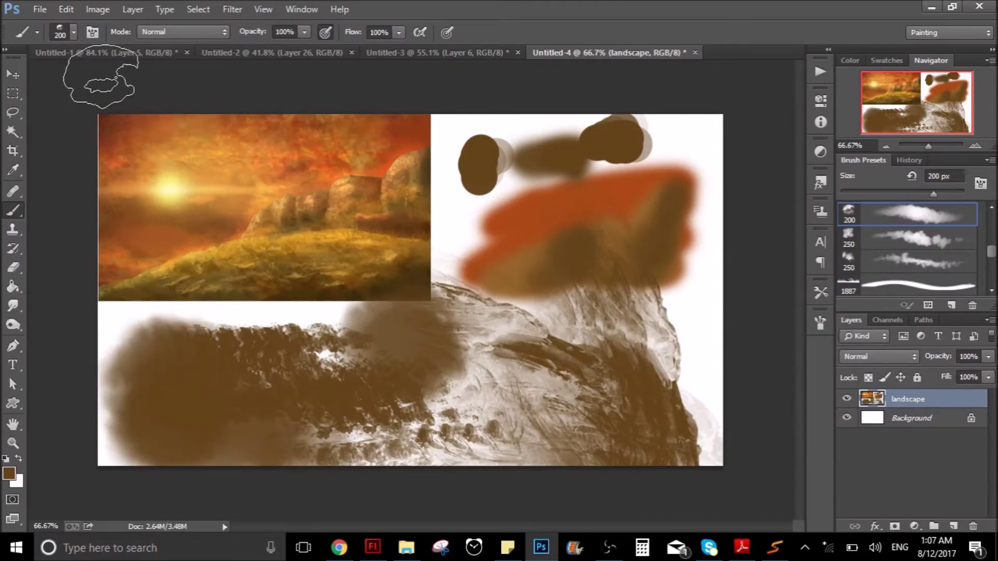
pyautogui.click(74, 32)
pyautogui.scroll(-3, 331, 239)
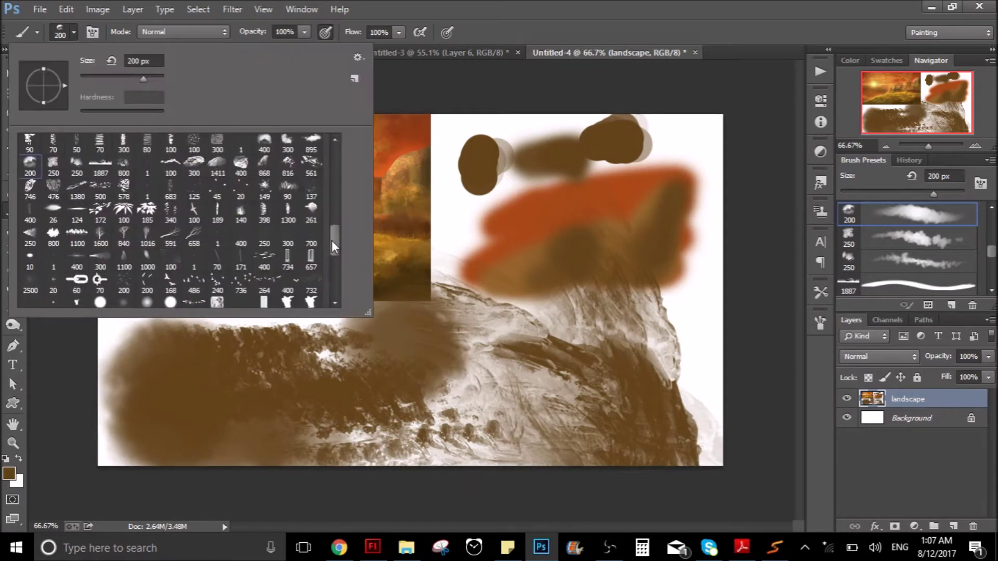
pyautogui.scroll(-1, 322, 233)
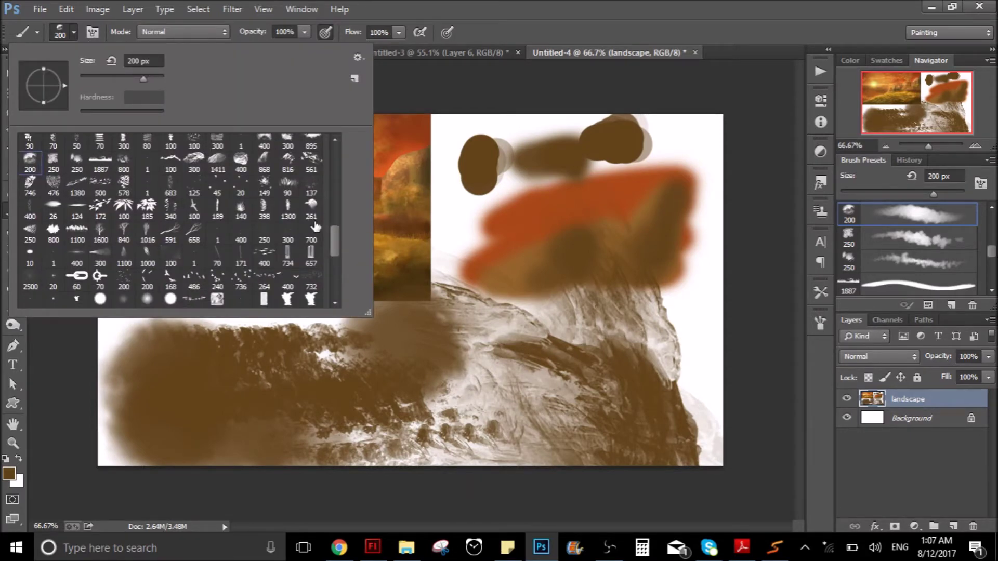
pyautogui.doubleClick(312, 210)
pyautogui.moveTo(598, 364); pyautogui.dragTo(691, 208)
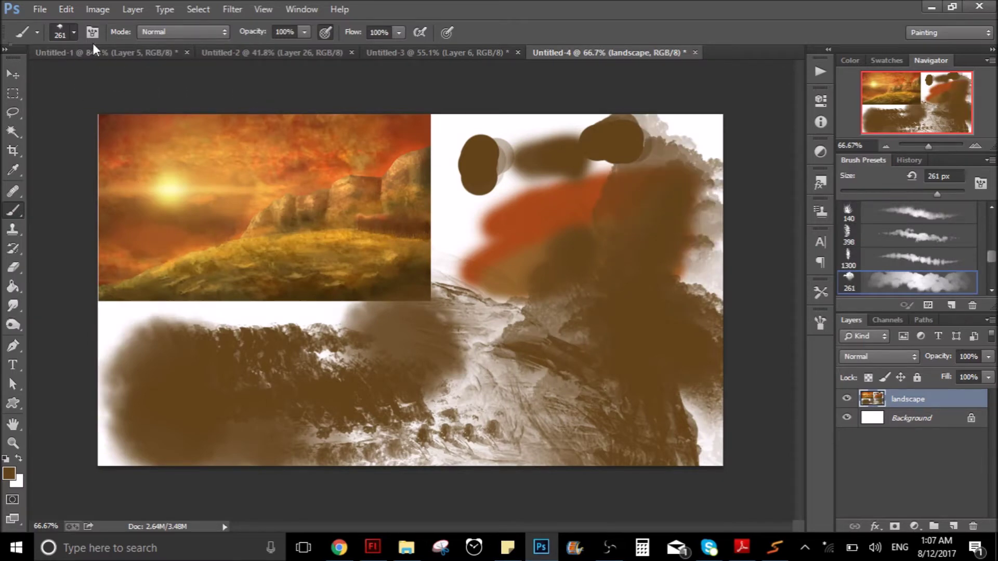
# - Paint dark brown strokes across the centre and bottom with the 150 textured brush
pyautogui.click(74, 32)
pyautogui.moveTo(333, 259); pyautogui.dragTo(331, 264)
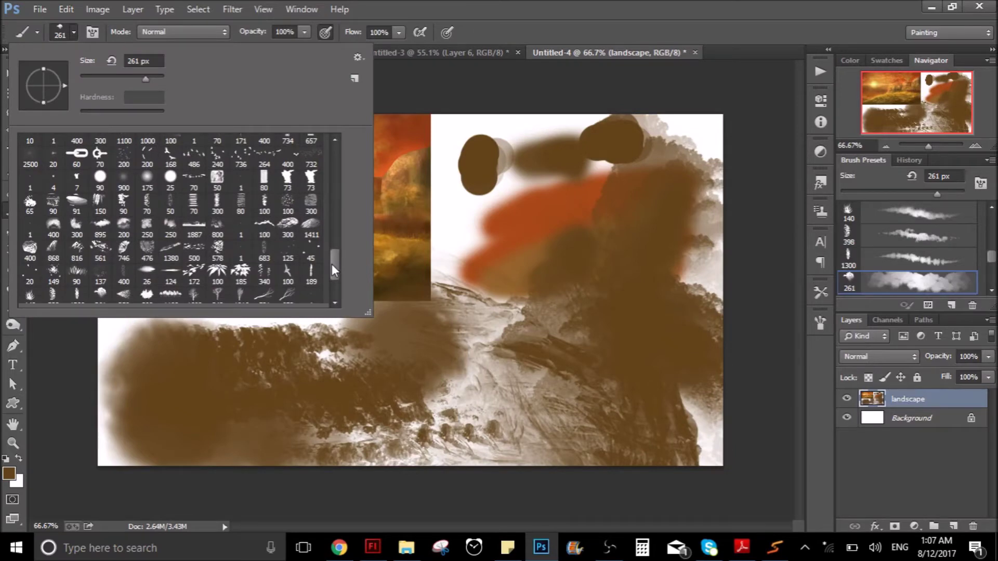
pyautogui.doubleClick(100, 201)
pyautogui.moveTo(447, 197); pyautogui.dragTo(657, 275)
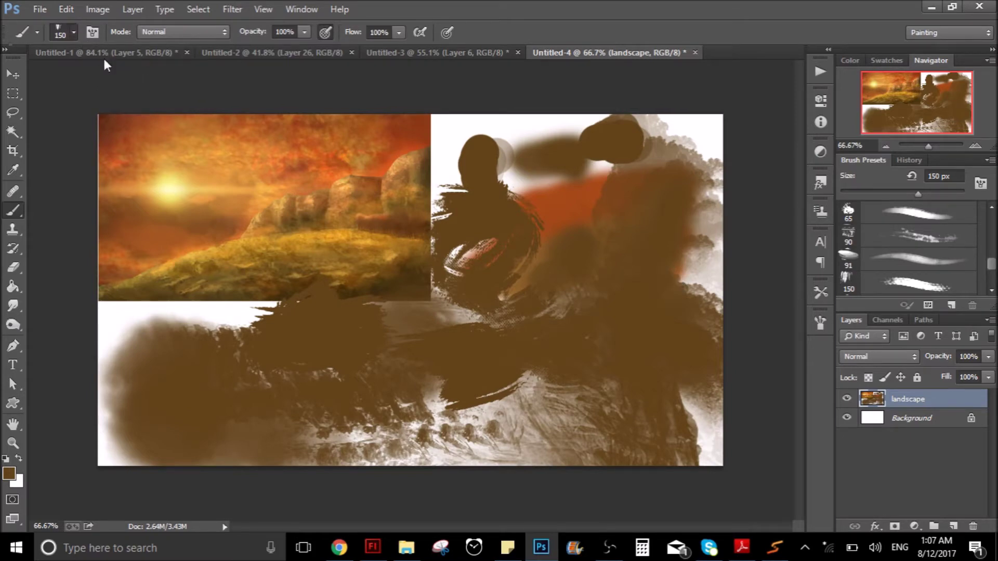
# - Try solid brown hard round brush strokes on the upper canvas, then undo them
pyautogui.click(74, 32)
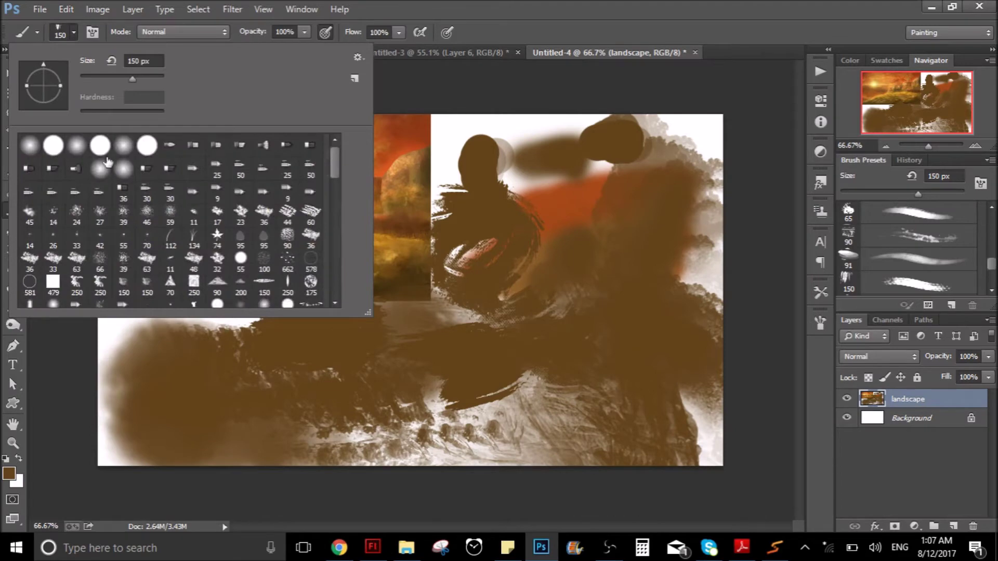
pyautogui.click(100, 145)
pyautogui.moveTo(545, 156)
pyautogui.mouseDown()
pyautogui.moveTo(479, 171)
pyautogui.moveTo(388, 174)
pyautogui.moveTo(494, 182)
pyautogui.mouseUp()
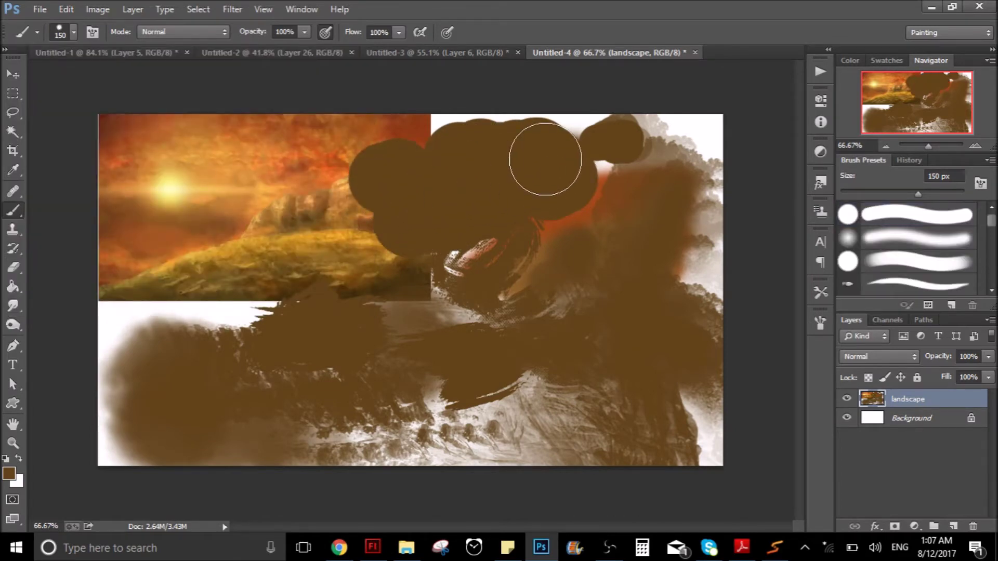
pyautogui.hotkey('ctrl', 'alt', 'z')
pyautogui.hotkey('ctrl', 'alt', 'z')
pyautogui.hotkey('ctrl', 'alt', 'z')
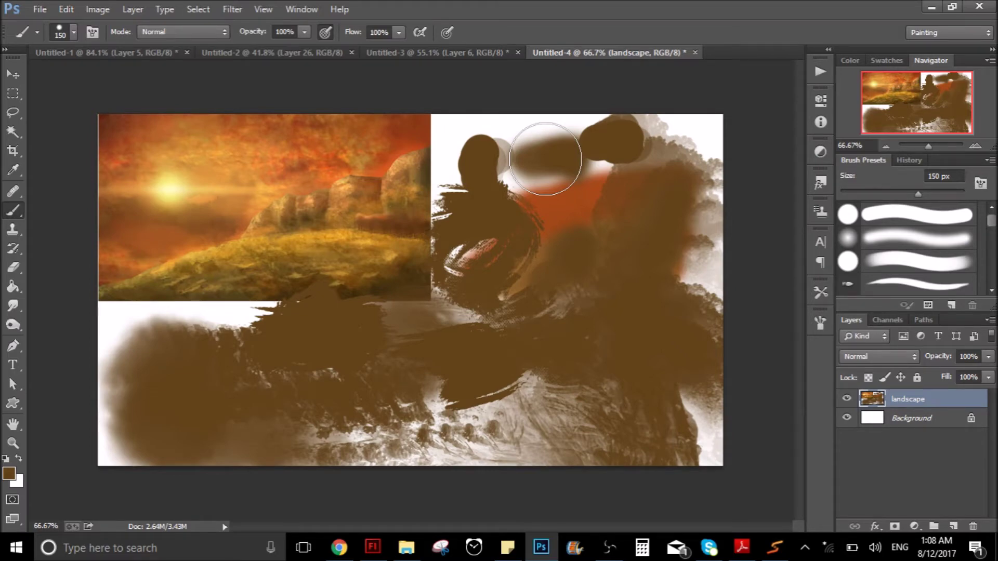
pyautogui.click(72, 32)
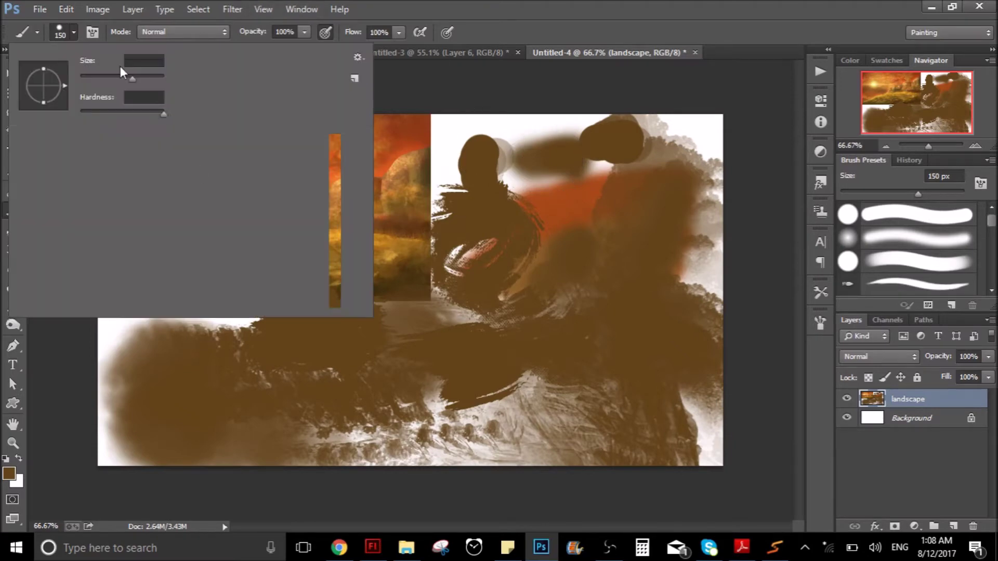
# - Paint dark brown blobs along the upper right, then hide the landscape and add a layer
pyautogui.moveTo(334, 173); pyautogui.dragTo(336, 242)
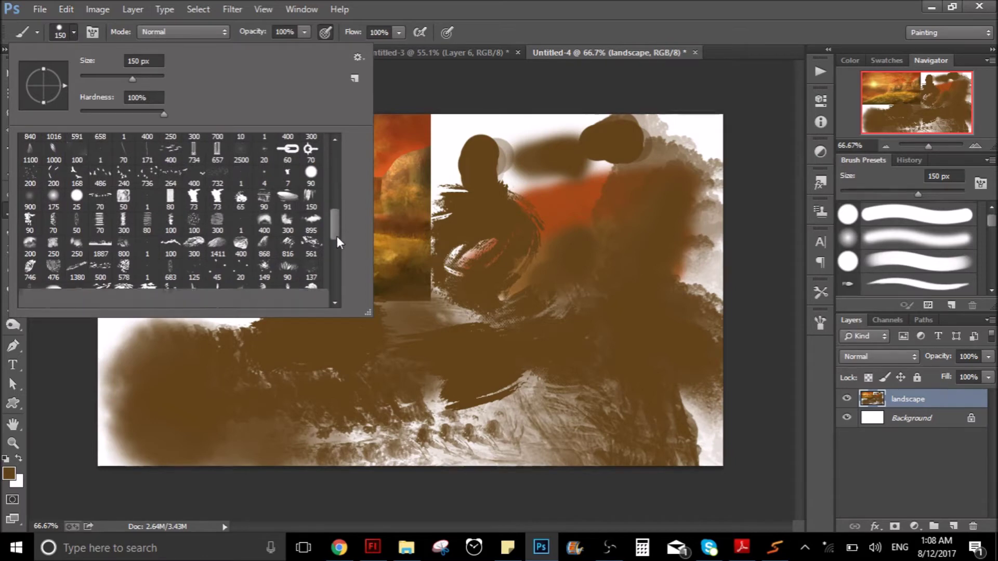
pyautogui.click(73, 31)
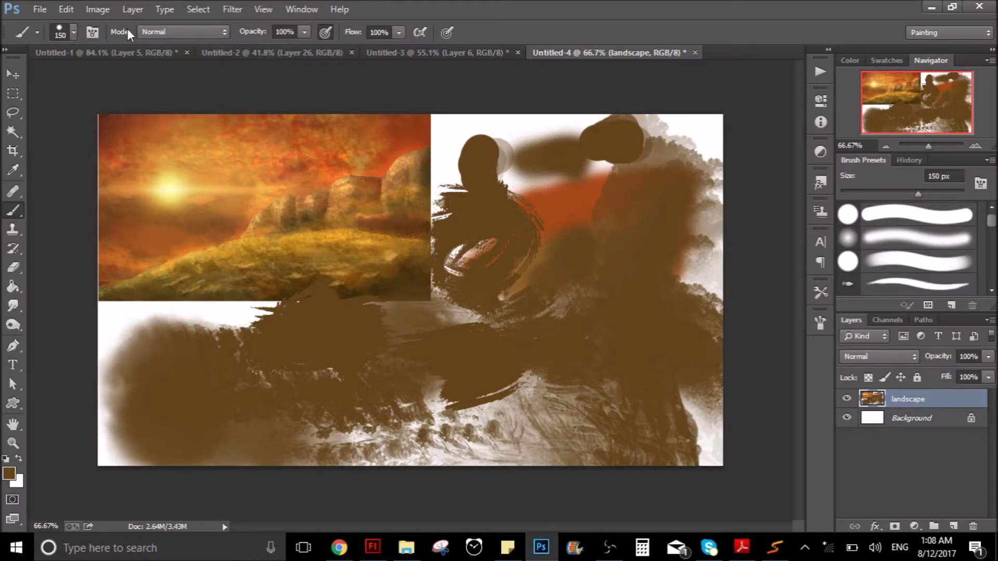
pyautogui.moveTo(535, 144)
pyautogui.mouseDown()
pyautogui.moveTo(622, 176)
pyautogui.moveTo(646, 171)
pyautogui.mouseUp()
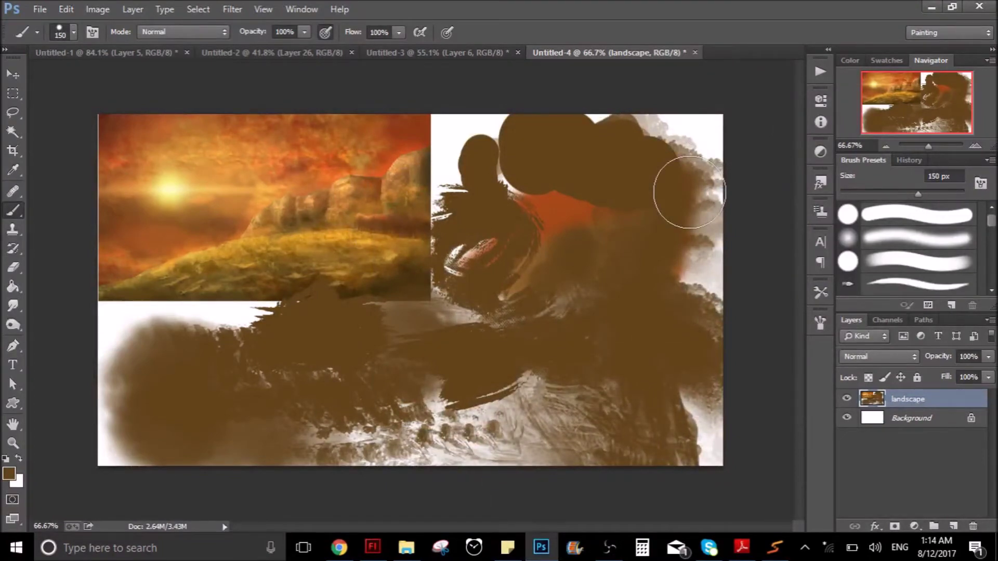
pyautogui.click(847, 399)
pyautogui.click(953, 526)
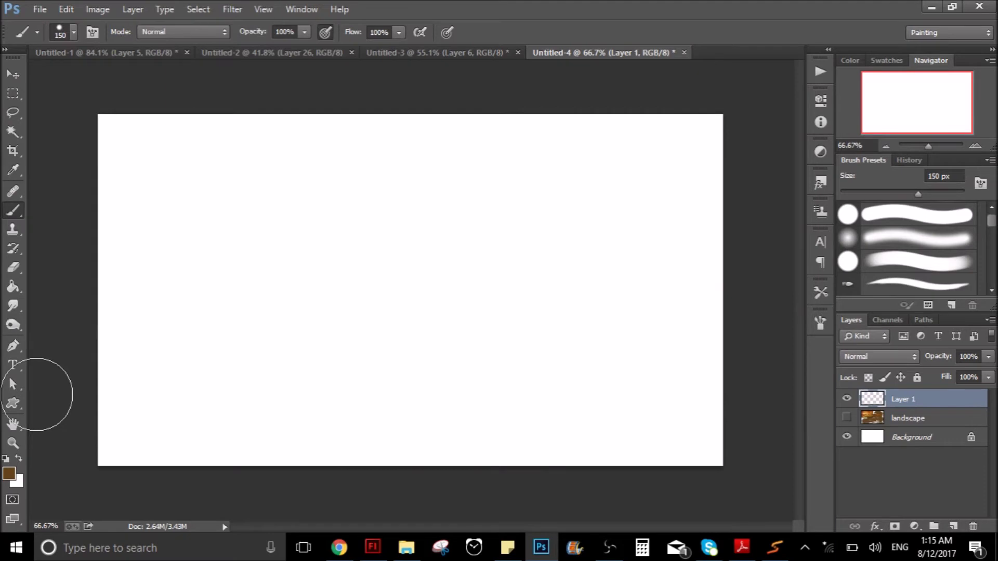
# - Set the foreground colour to brown #836235
pyautogui.click(9, 473)
pyautogui.click(721, 306)
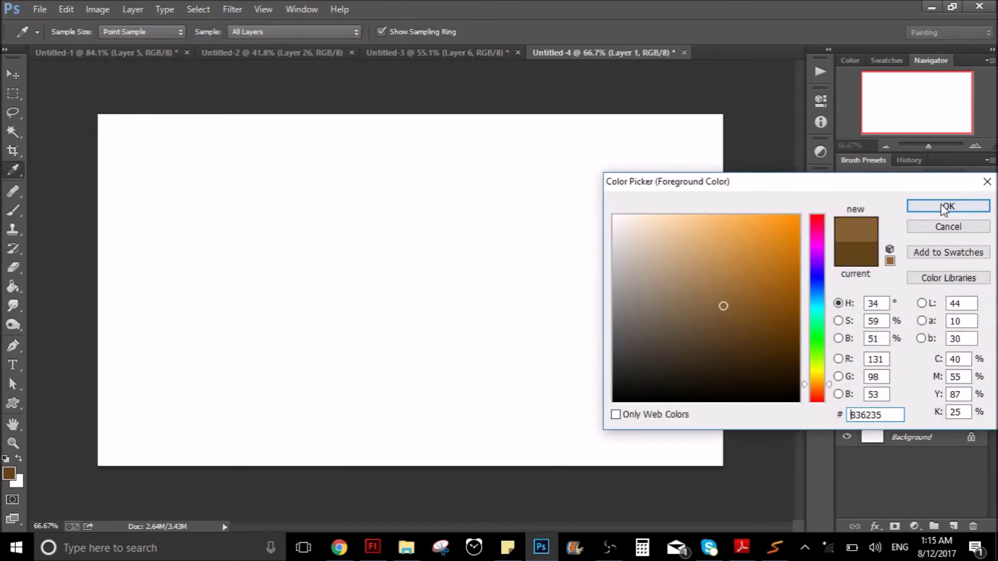
pyautogui.click(948, 206)
# - Return to the Brush tool and choose the 400 px cloud brush
pyautogui.click(13, 112)
pyautogui.click(13, 213)
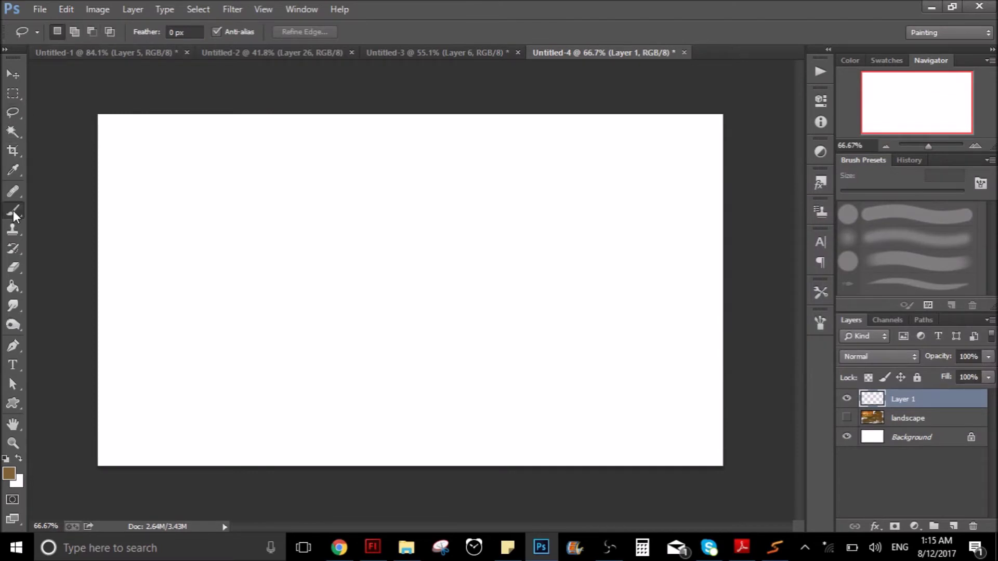
pyautogui.click(73, 31)
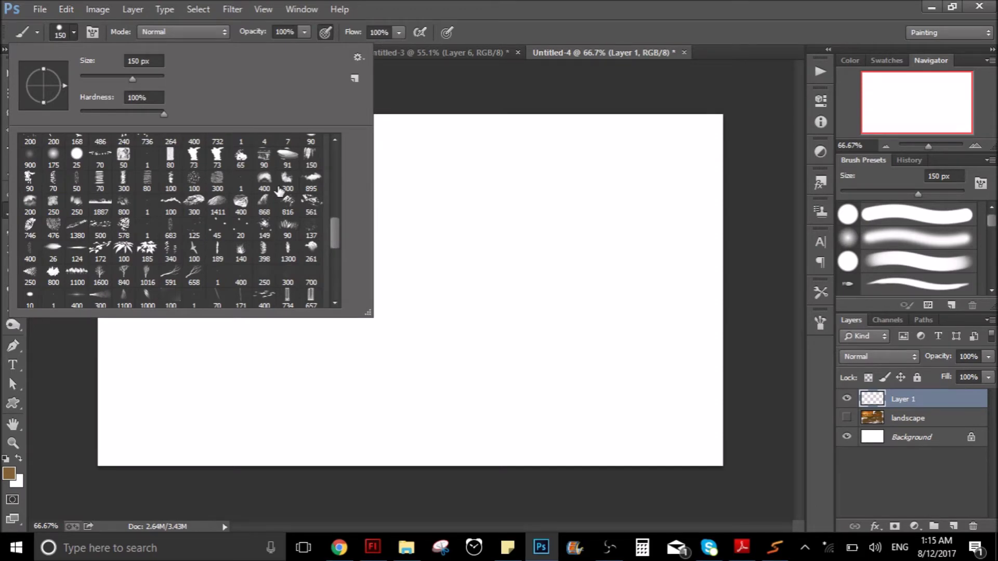
pyautogui.doubleClick(278, 190)
# - Move the landscape reference layer below the brown Layer 1
pyautogui.moveTo(602, 212)
pyautogui.mouseDown()
pyautogui.moveTo(390, 357)
pyautogui.moveTo(435, 256)
pyautogui.mouseUp()
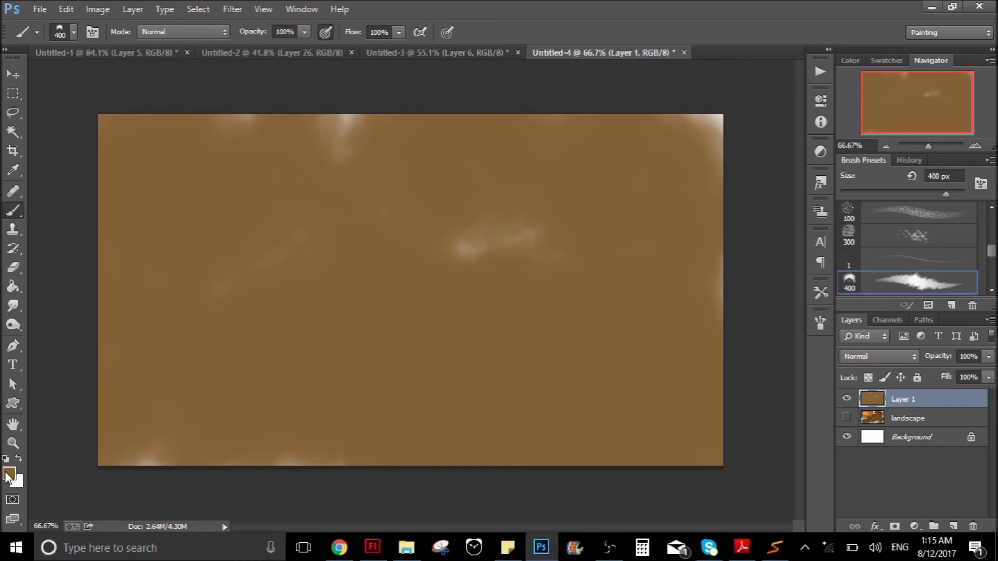
pyautogui.hotkey('ctrl', 'z')
pyautogui.moveTo(910, 419); pyautogui.dragTo(913, 392)
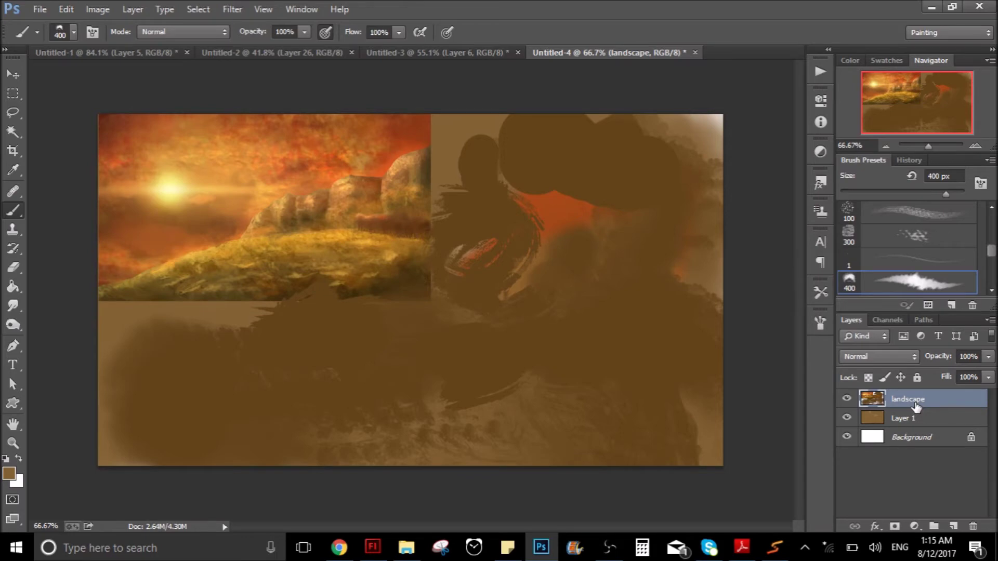
pyautogui.moveTo(916, 406); pyautogui.dragTo(915, 428)
# - Hide the landscape, paint dark brown clouds across the sky, and add an empty layer
pyautogui.click(847, 418)
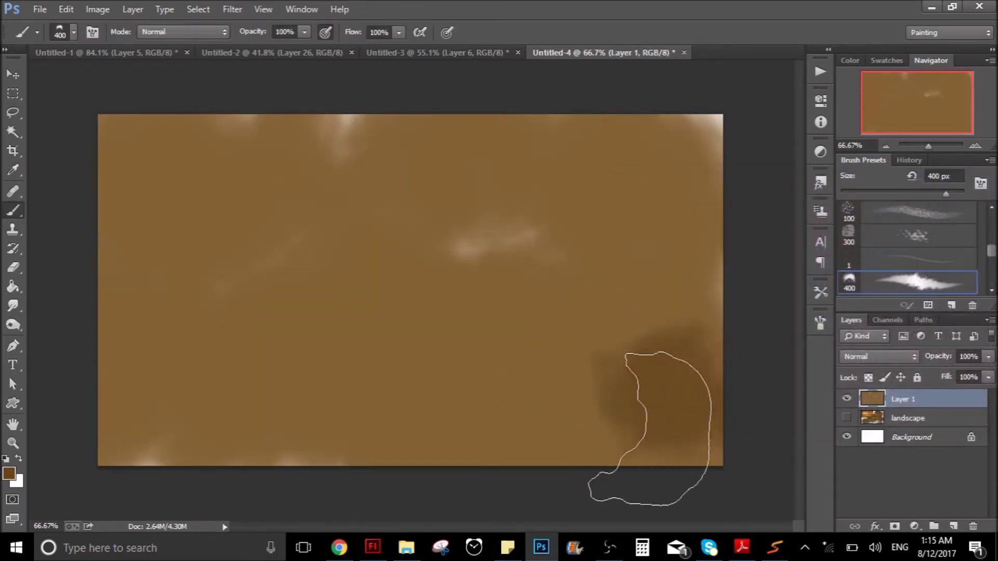
pyautogui.moveTo(306, 445)
pyautogui.mouseDown()
pyautogui.moveTo(615, 332)
pyautogui.moveTo(140, 177)
pyautogui.mouseUp()
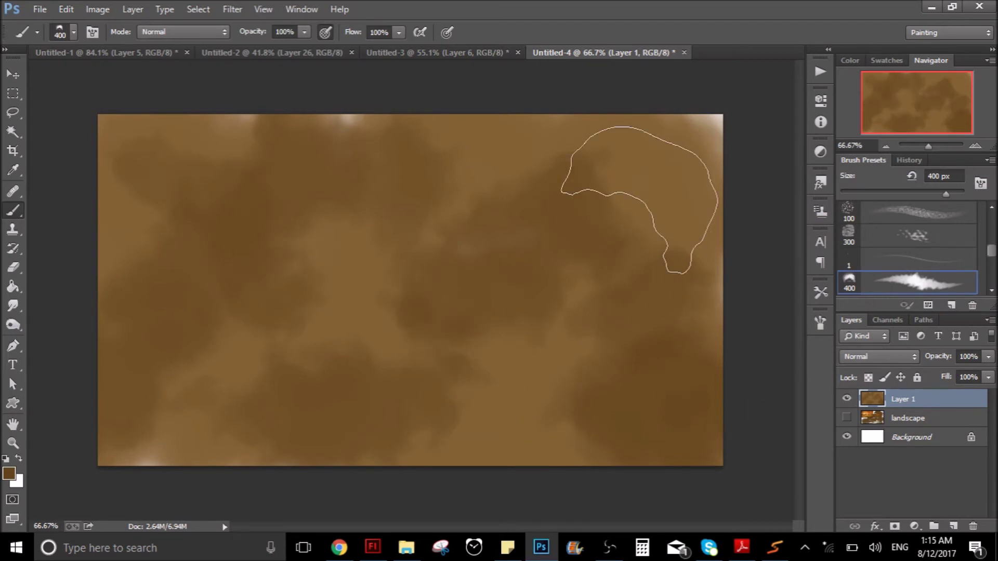
pyautogui.hotkey('ctrl', 'shift', 'alt', 'n')
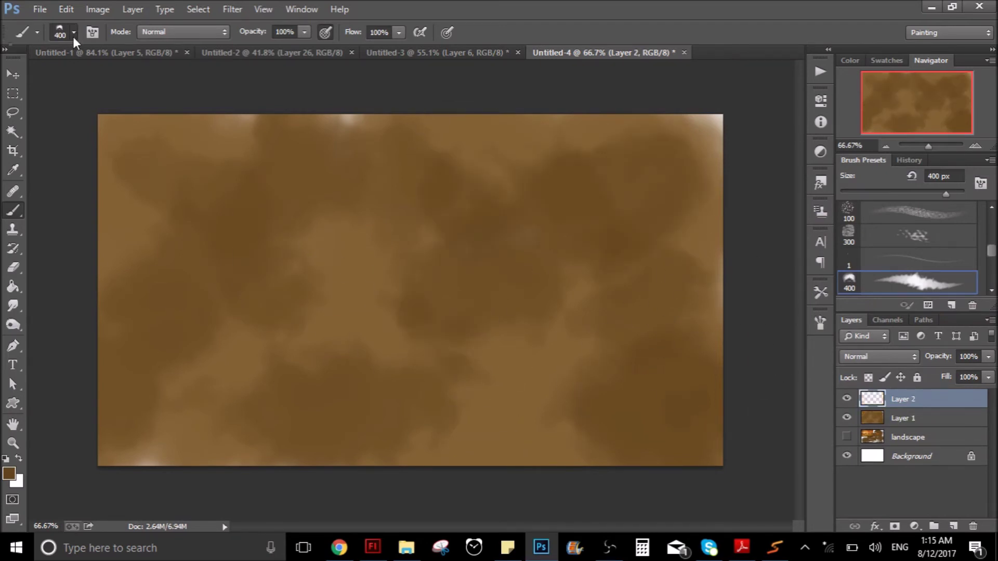
# - Outline a rolling hill shape across the lower canvas with the Lasso
pyautogui.click(74, 32)
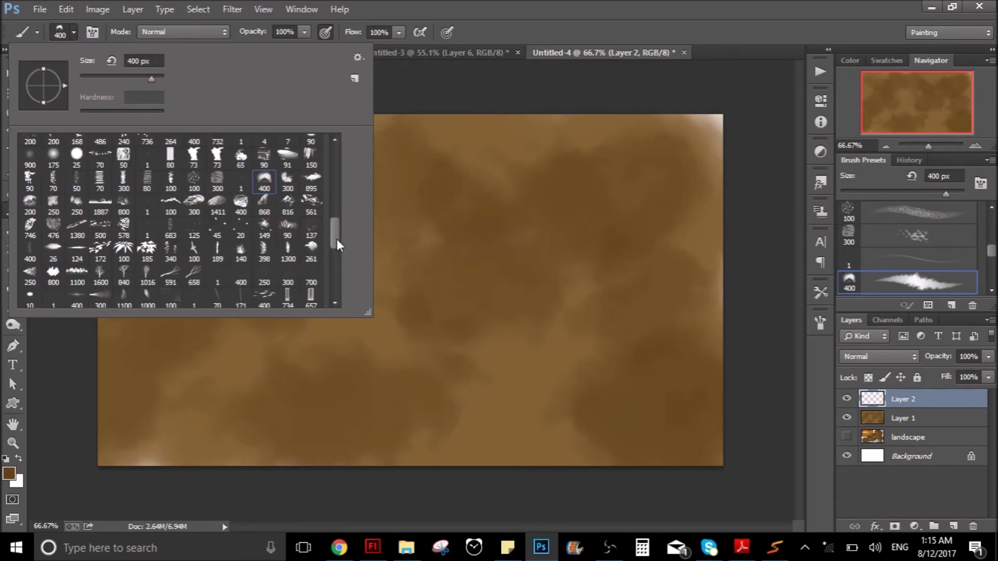
pyautogui.moveTo(336, 238); pyautogui.dragTo(336, 243)
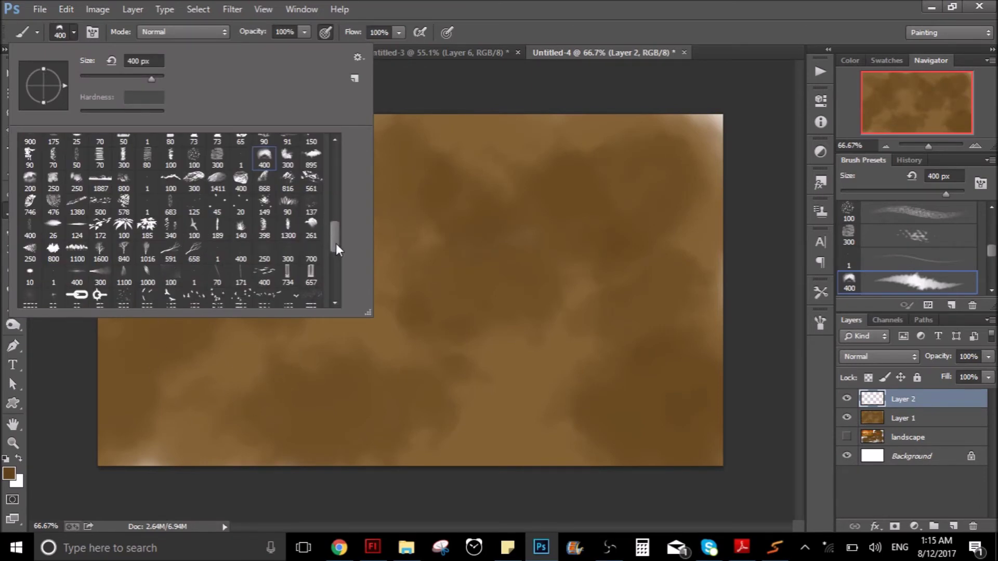
pyautogui.press('Escape')
pyautogui.press('l')
pyautogui.moveTo(735, 337)
pyautogui.mouseDown()
pyautogui.moveTo(225, 389)
pyautogui.moveTo(88, 468)
pyautogui.moveTo(708, 504)
pyautogui.moveTo(788, 379)
pyautogui.moveTo(796, 337)
pyautogui.moveTo(797, 346)
pyautogui.mouseUp()
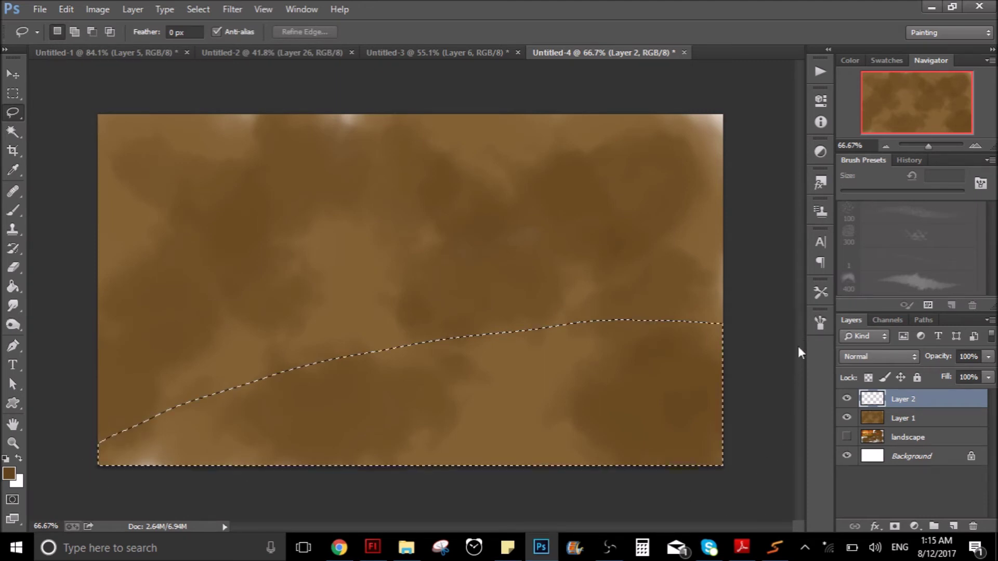
# - Fill the hill with yellow-ochre #b19123, add Layer 3, and deselect
pyautogui.click(9, 475)
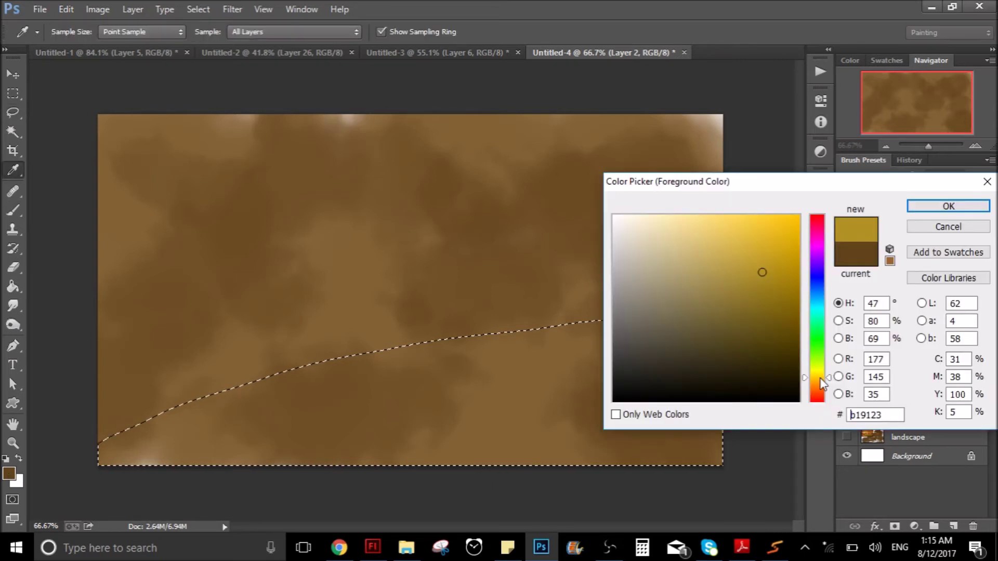
pyautogui.click(946, 206)
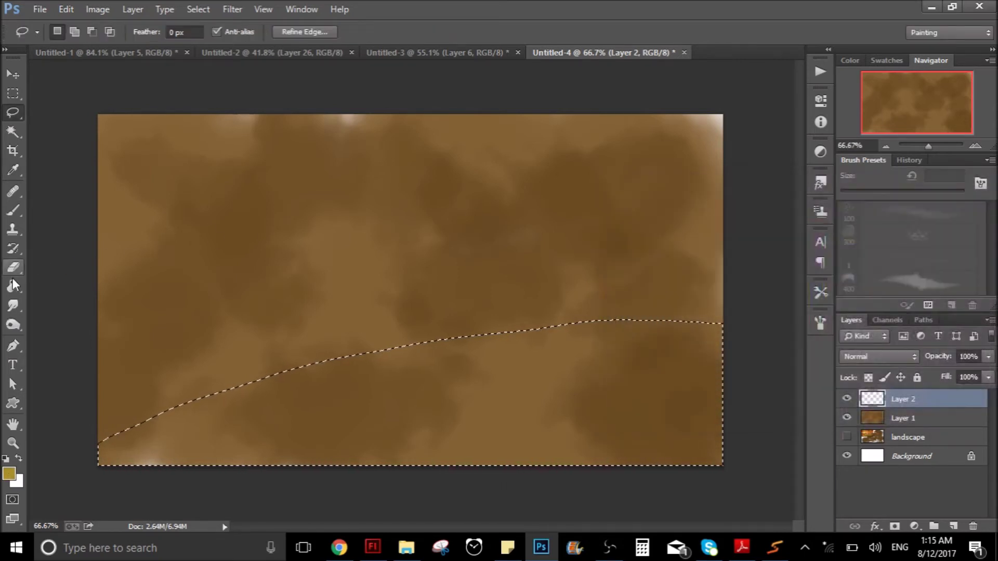
pyautogui.click(13, 285)
pyautogui.click(459, 389)
pyautogui.click(954, 526)
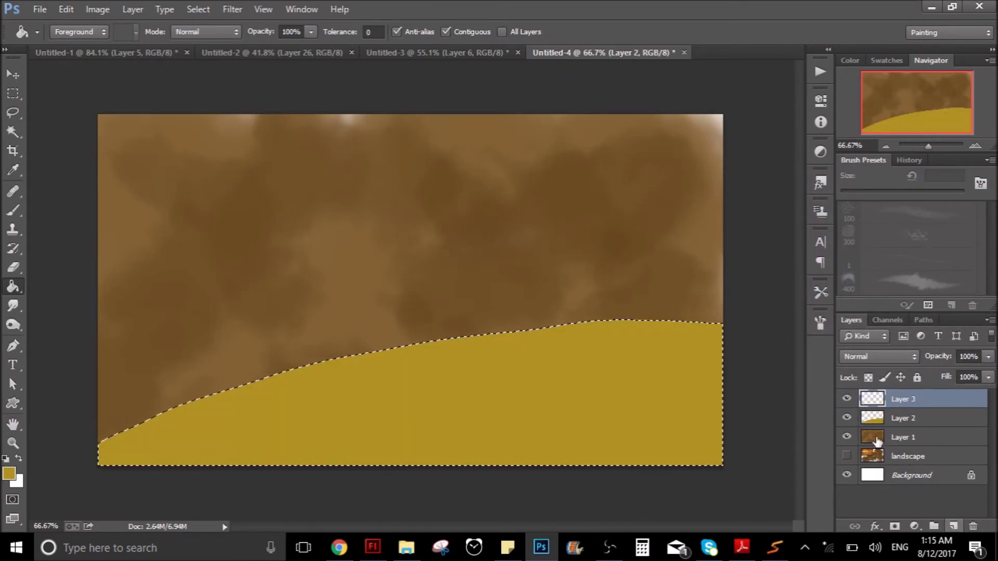
pyautogui.press('m')
pyautogui.hotkey('ctrl', 'd')
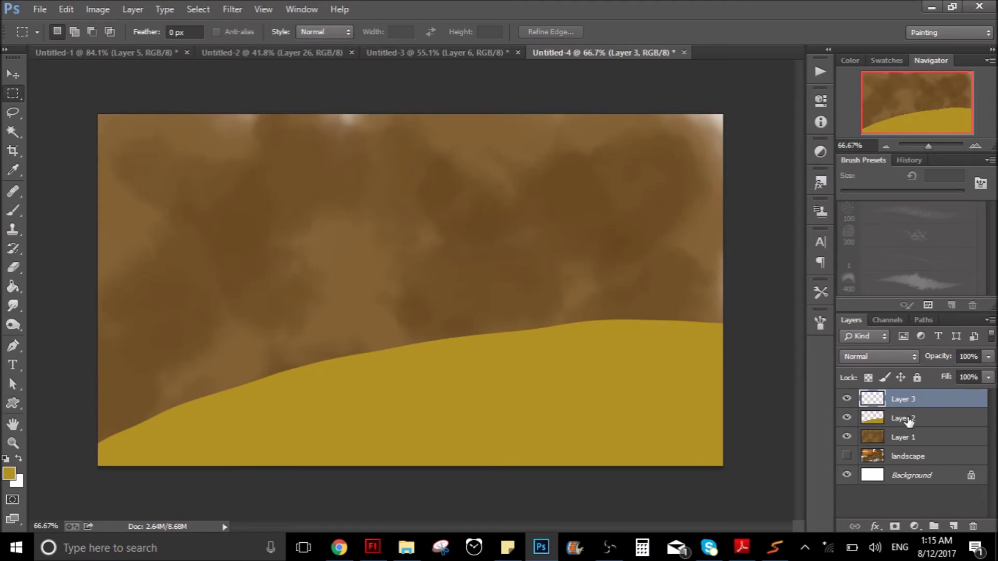
pyautogui.rightClick(923, 401)
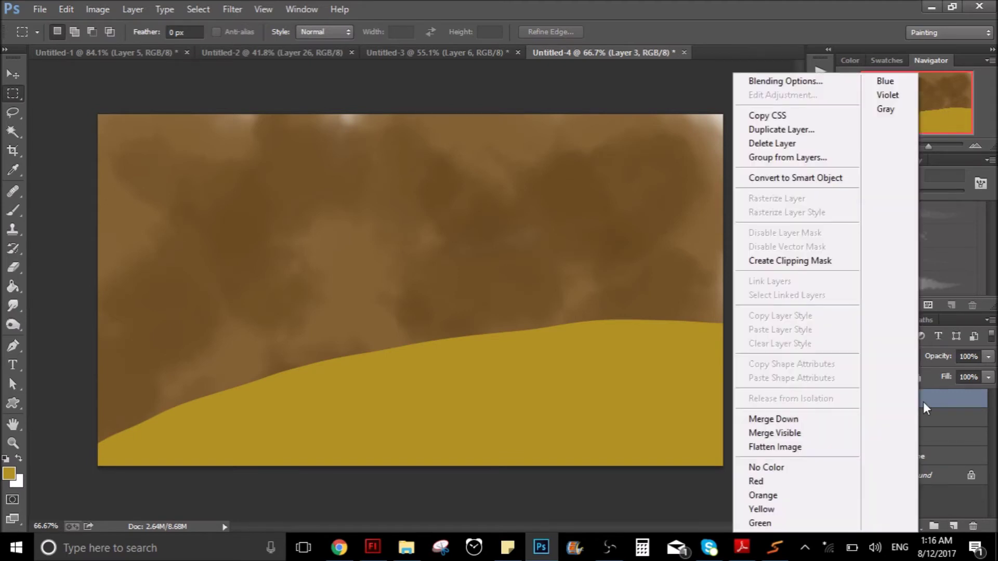
# - Clip Layer 3 to the hill layer, trying and undoing some black strokes
pyautogui.click(797, 263)
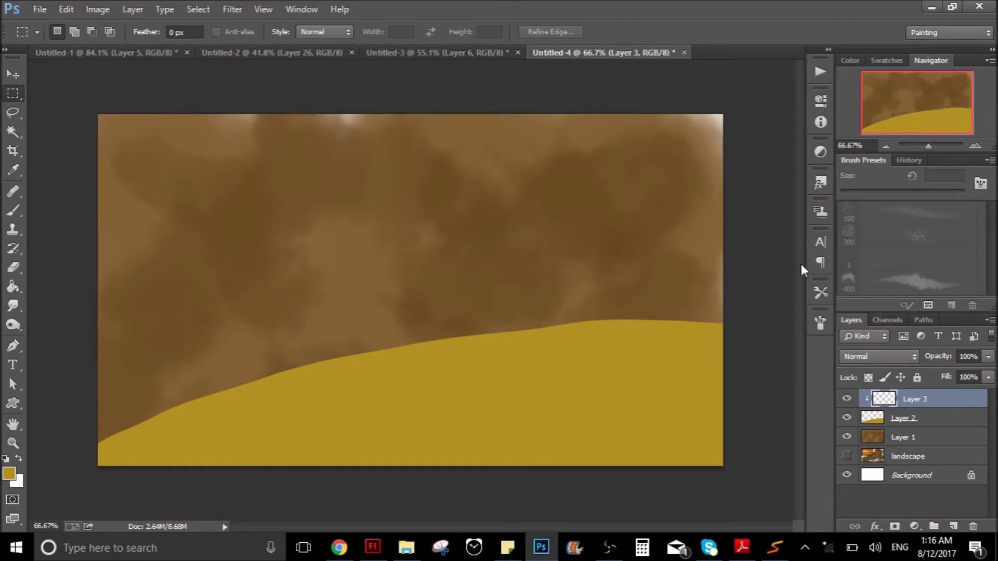
pyautogui.click(13, 210)
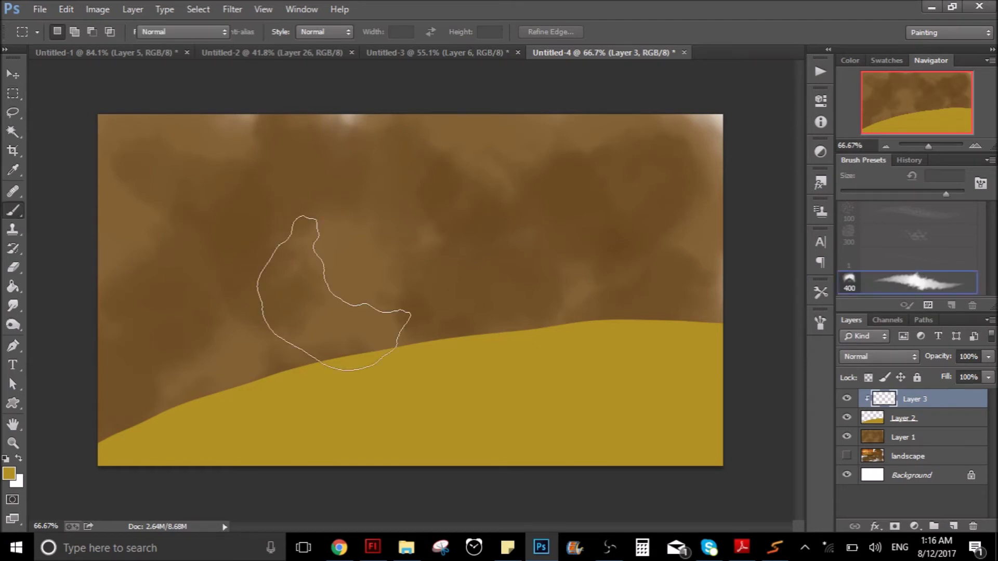
pyautogui.click(5, 458)
pyautogui.moveTo(467, 408); pyautogui.dragTo(555, 311)
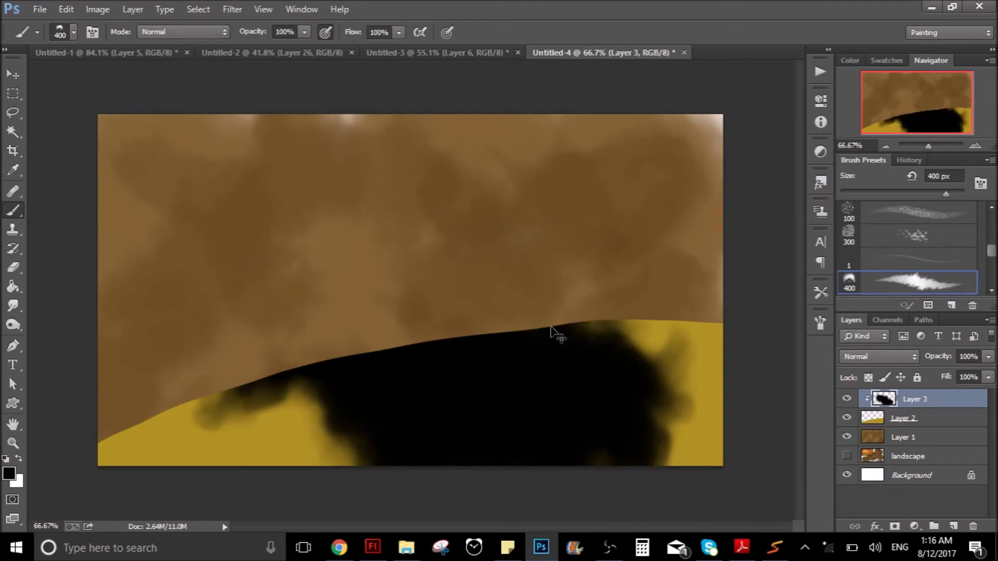
pyautogui.hotkey('ctrl', 'z')
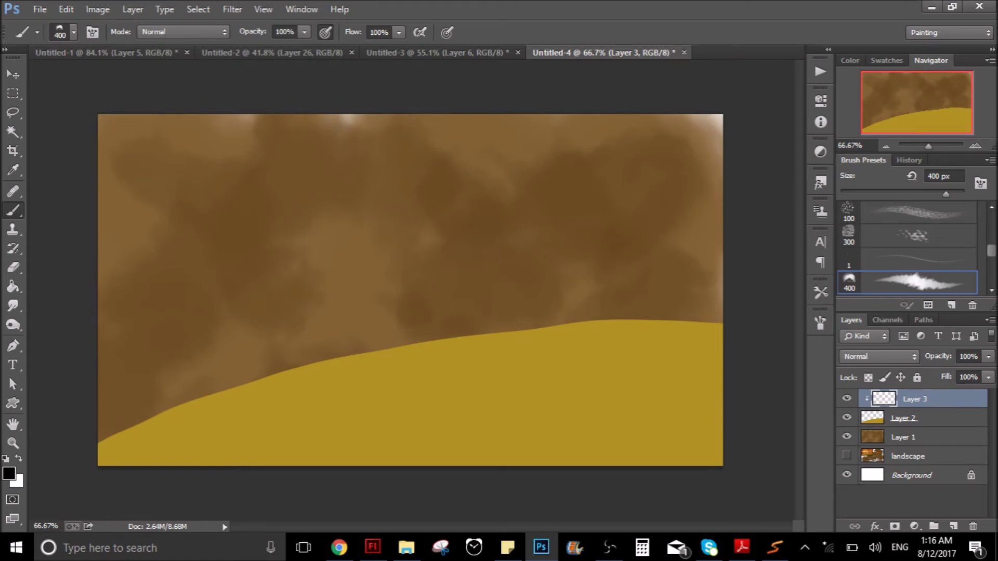
# - Stamp dark brown foliage on the hill with the 1100 px brush, then add Layer 4 beneath Layer 3
pyautogui.click(9, 473)
pyautogui.click(768, 307)
pyautogui.click(935, 204)
pyautogui.click(73, 33)
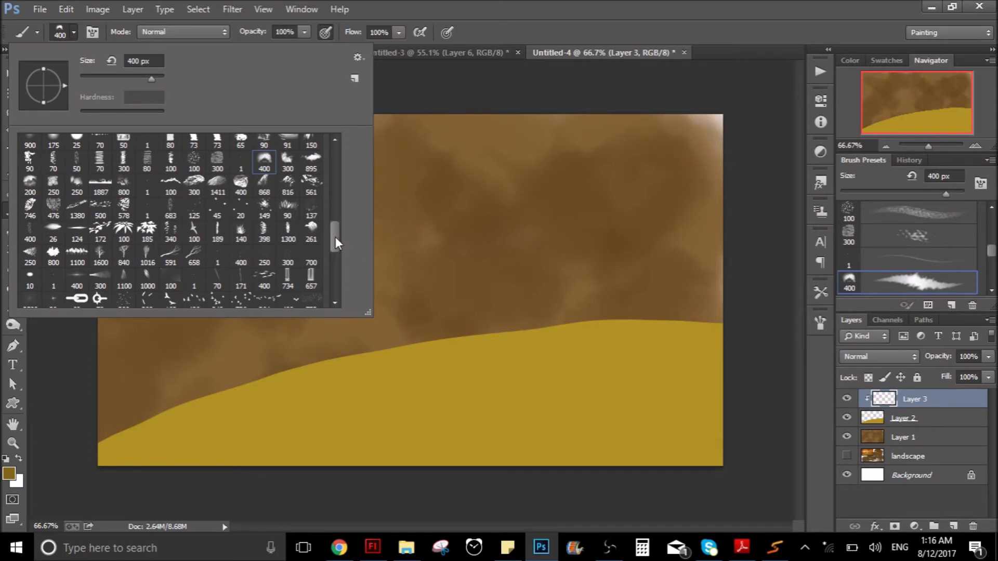
pyautogui.doubleClick(76, 254)
pyautogui.moveTo(457, 317)
pyautogui.mouseDown()
pyautogui.moveTo(442, 349)
pyautogui.moveTo(286, 408)
pyautogui.mouseUp()
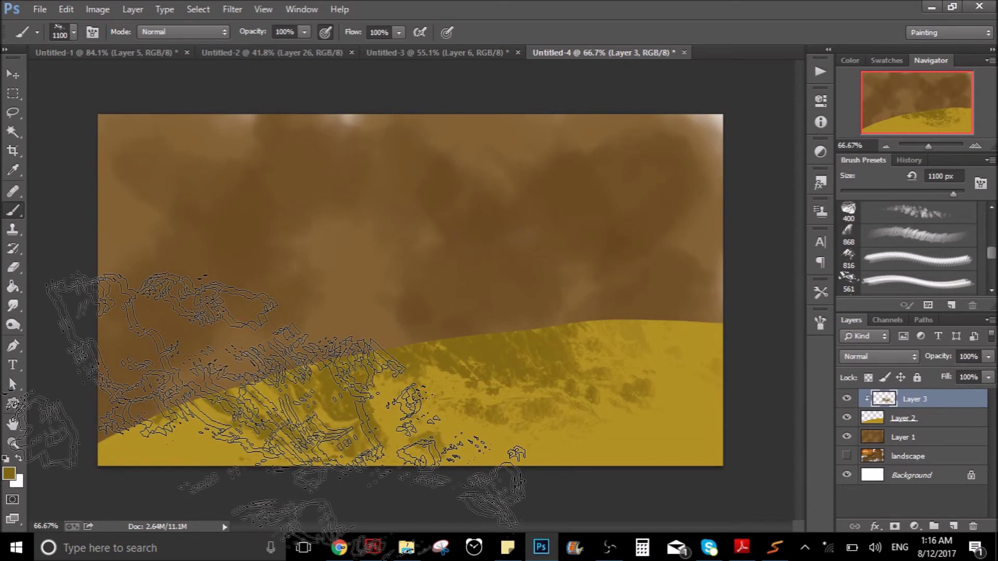
pyautogui.click(953, 526)
pyautogui.moveTo(917, 418)
pyautogui.mouseDown()
pyautogui.moveTo(928, 420)
pyautogui.moveTo(928, 395)
pyautogui.mouseUp()
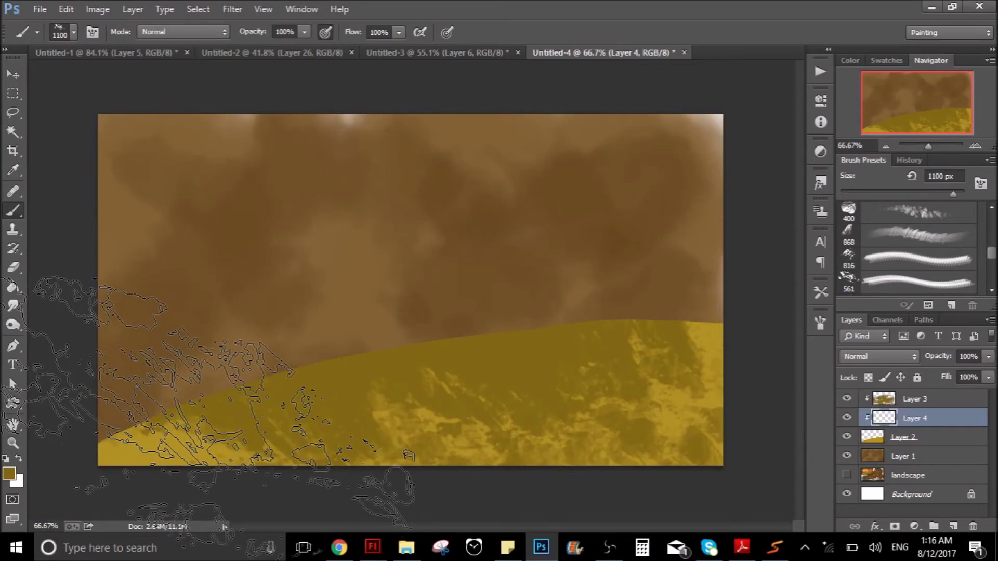
# - Paint grass-like strokes across the lower hill with the 90 px textured brush
pyautogui.rightClick(232, 159)
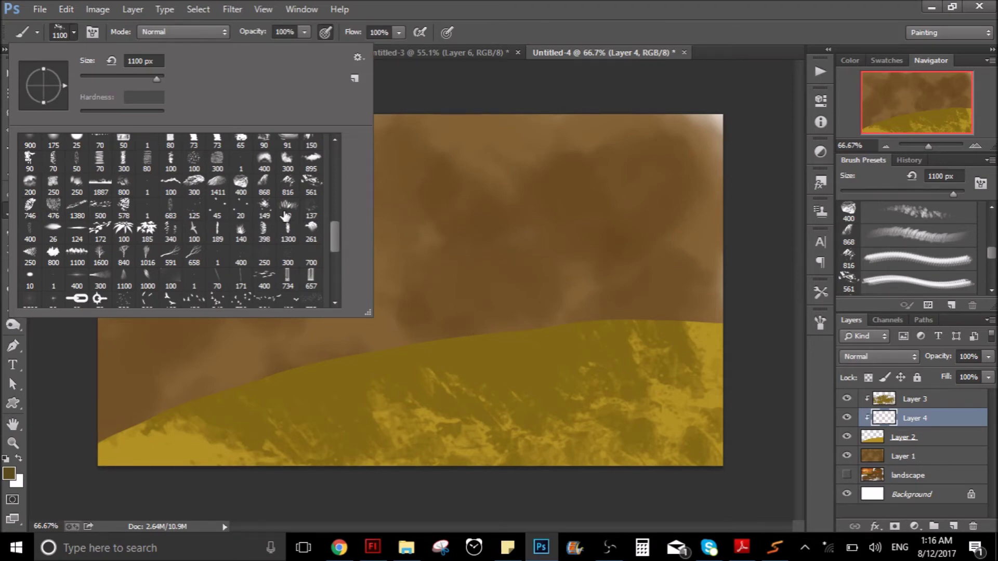
pyautogui.doubleClick(286, 216)
pyautogui.moveTo(416, 468); pyautogui.dragTo(520, 431)
pyautogui.moveTo(182, 479); pyautogui.dragTo(130, 442)
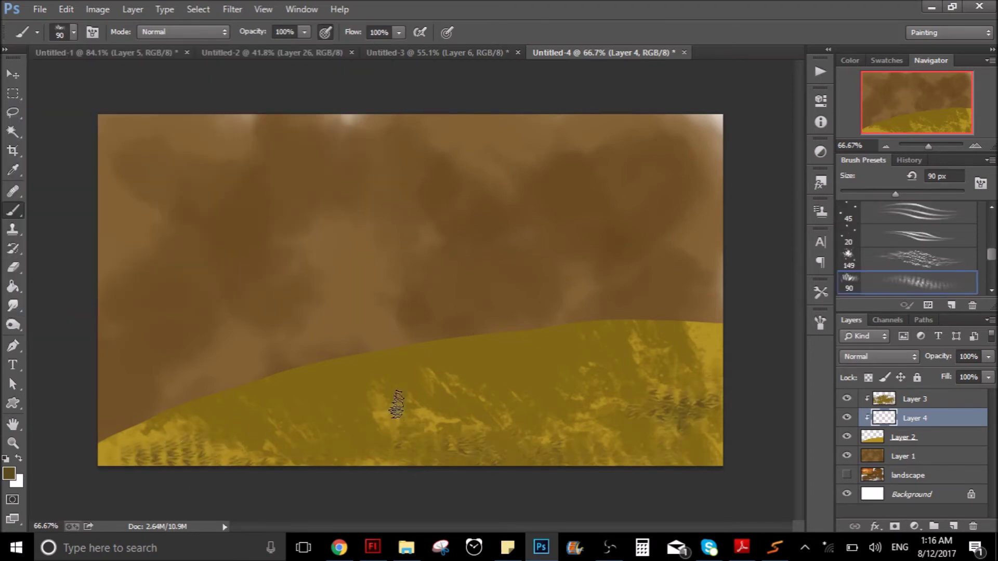
# - On a new Layer 5, paint a dark olive #585036 wash with the 816 px brush
pyautogui.click(954, 524)
pyautogui.rightClick(333, 228)
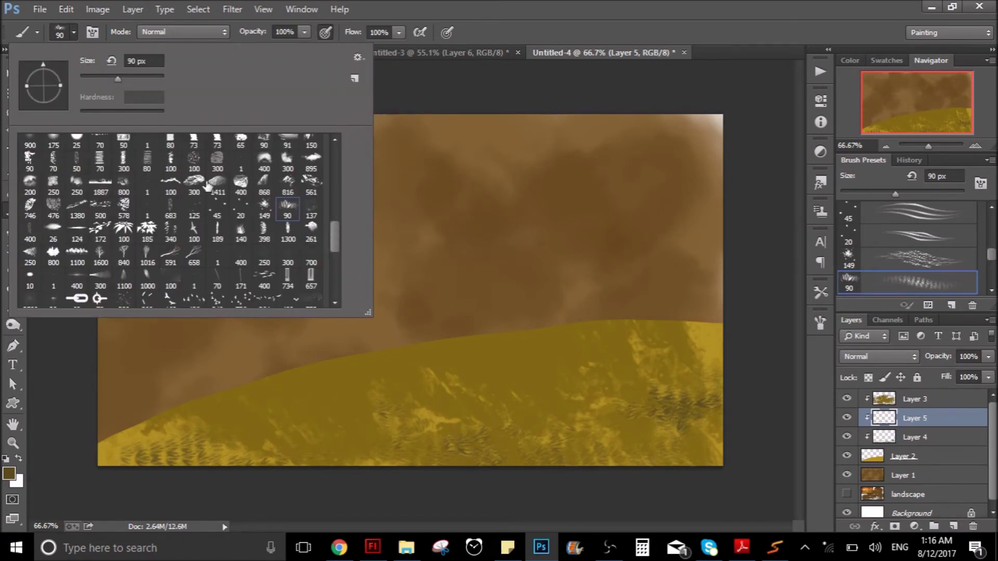
pyautogui.click(287, 183)
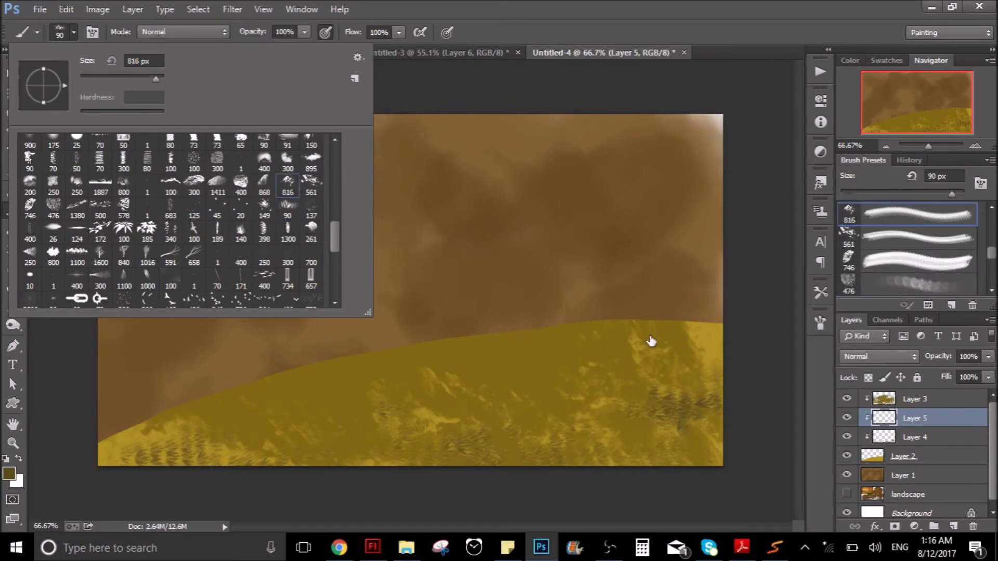
pyautogui.click(9, 473)
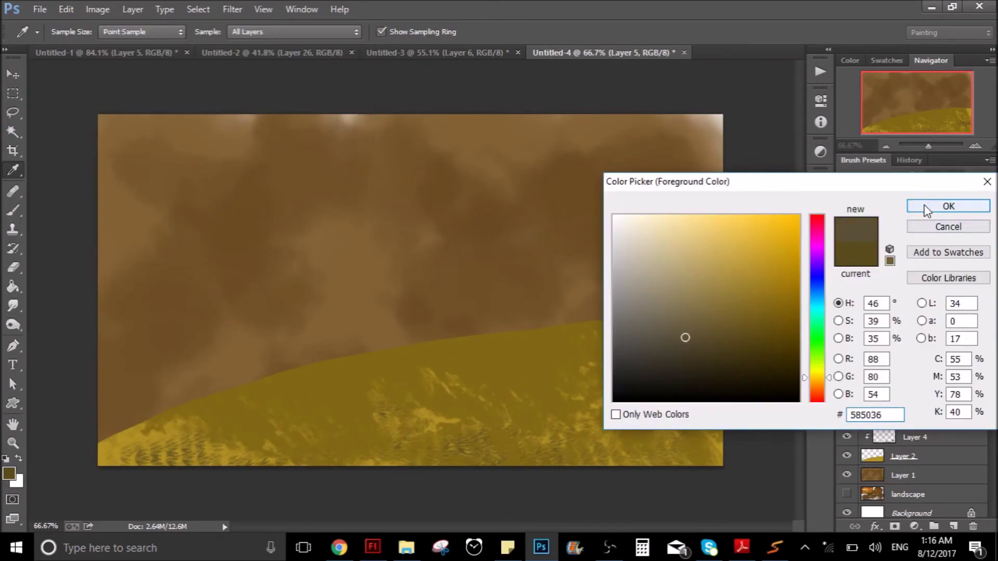
pyautogui.click(948, 202)
pyautogui.moveTo(686, 358); pyautogui.dragTo(478, 423)
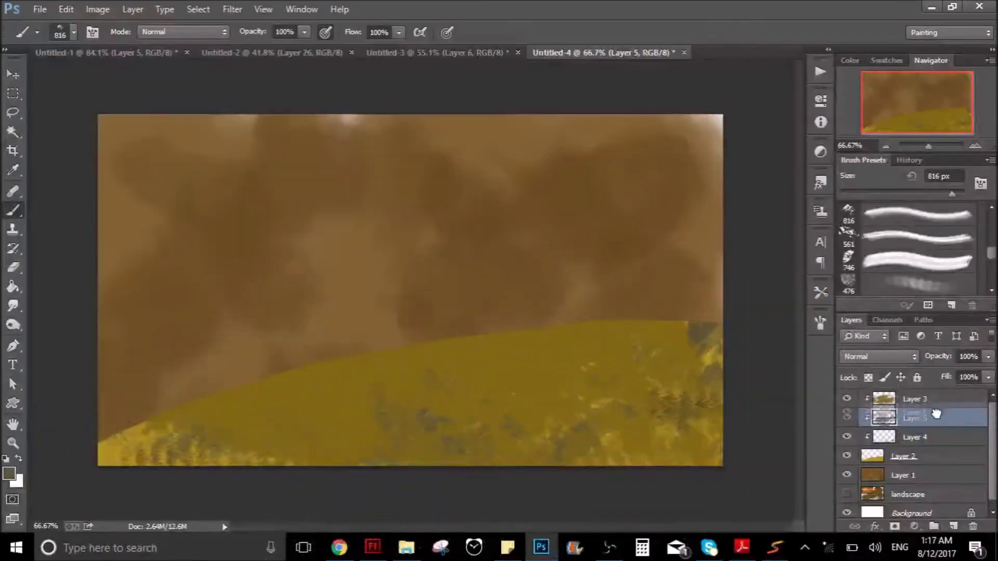
# - Move Layer 5 above Layer 3 at 45% opacity and add a clipped Layer 6 below it
pyautogui.moveTo(915, 418); pyautogui.dragTo(919, 385)
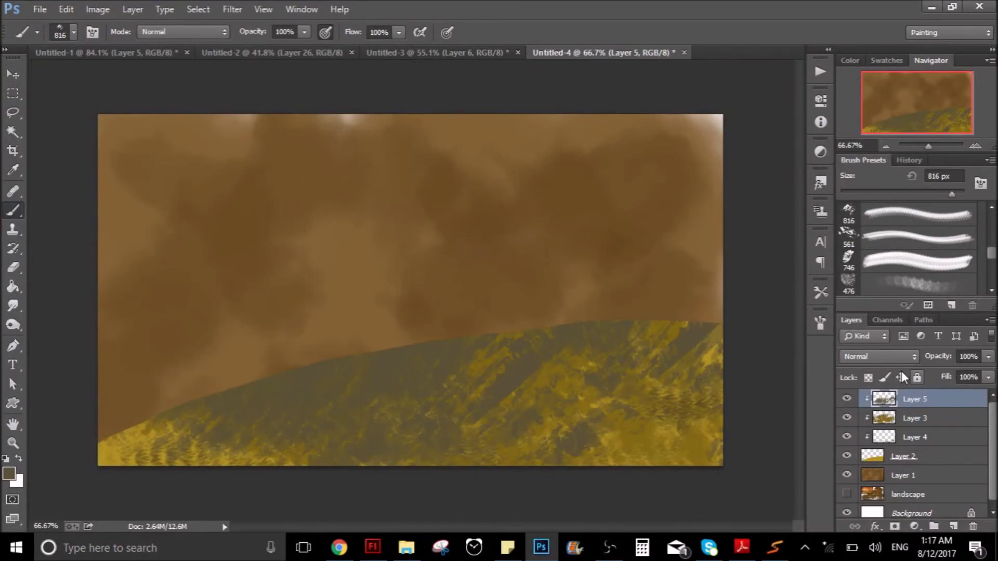
pyautogui.moveTo(988, 357); pyautogui.dragTo(943, 374)
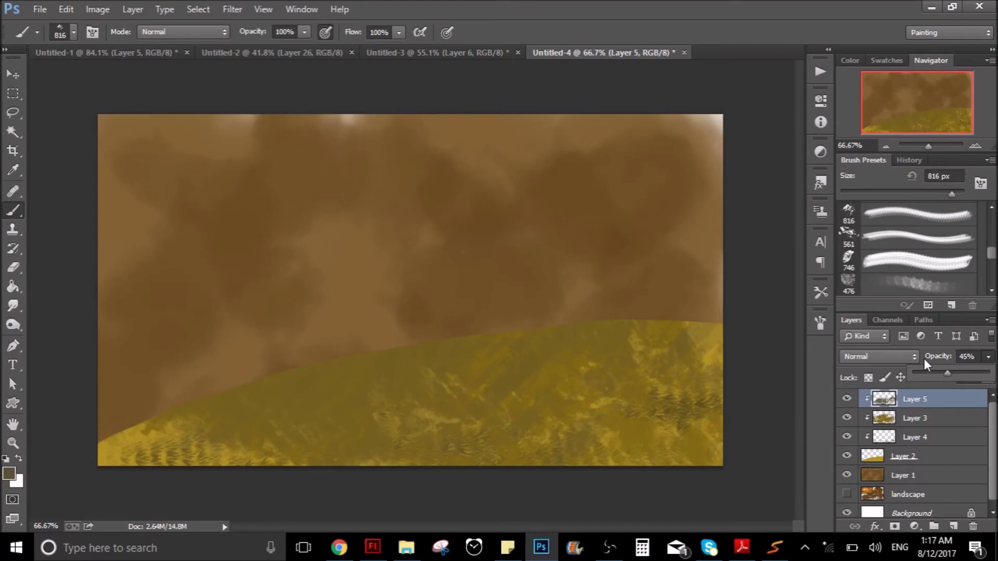
pyautogui.hotkey('ctrl', 'shift', 'alt', 'n')
pyautogui.moveTo(887, 399); pyautogui.dragTo(888, 417)
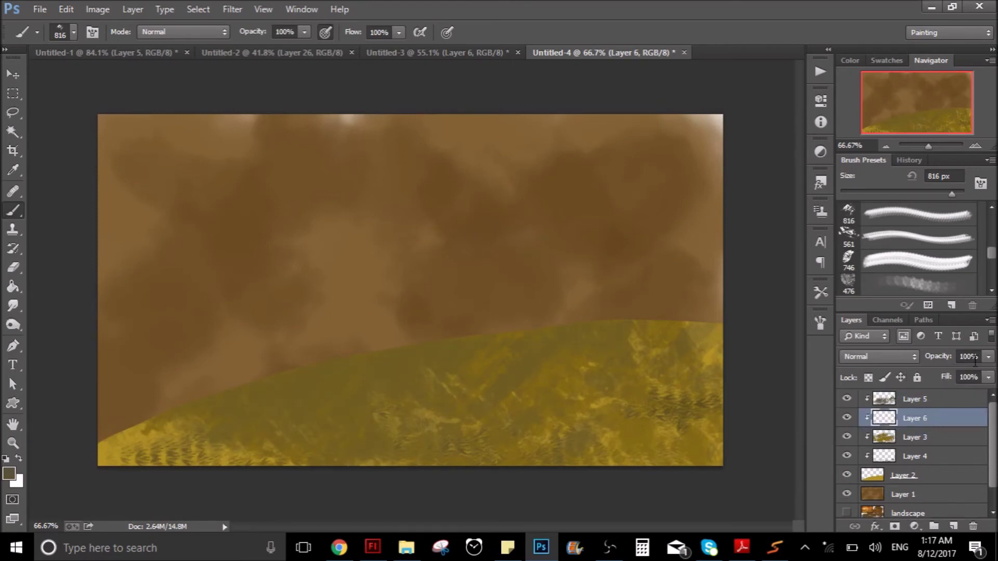
# - Set the foreground colour to a lighter ochre
pyautogui.click(9, 474)
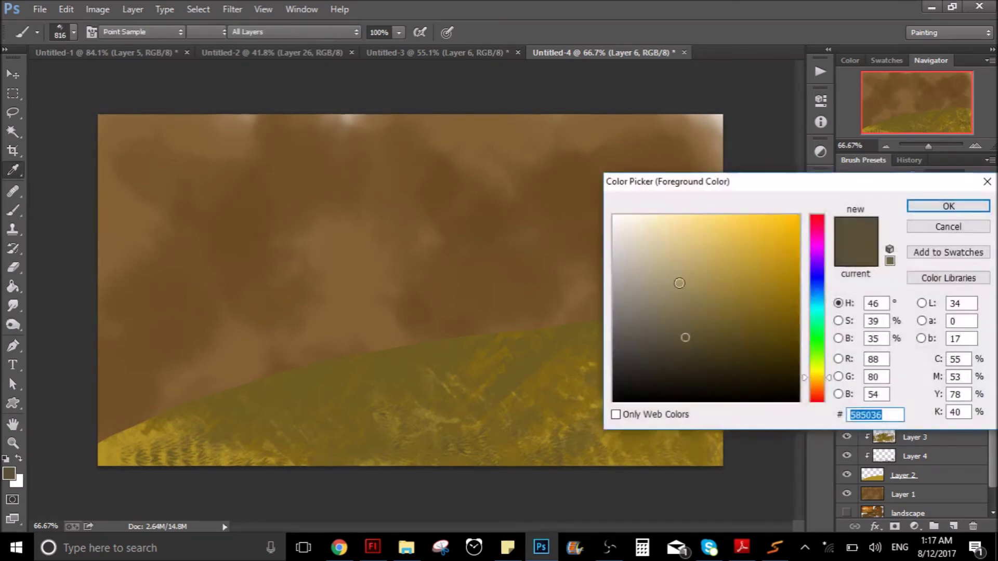
pyautogui.click(710, 288)
pyautogui.click(719, 261)
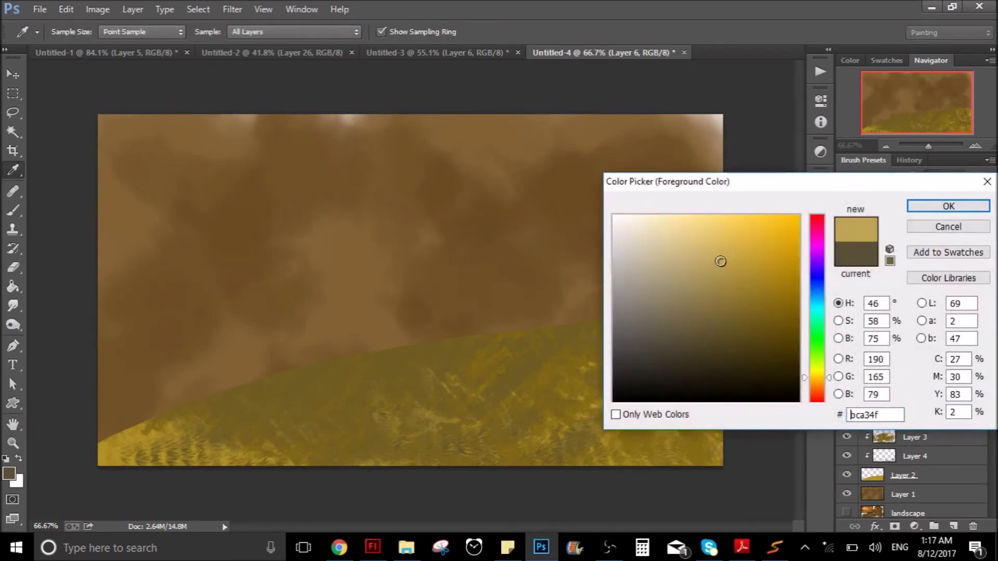
pyautogui.click(949, 206)
pyautogui.press('b')
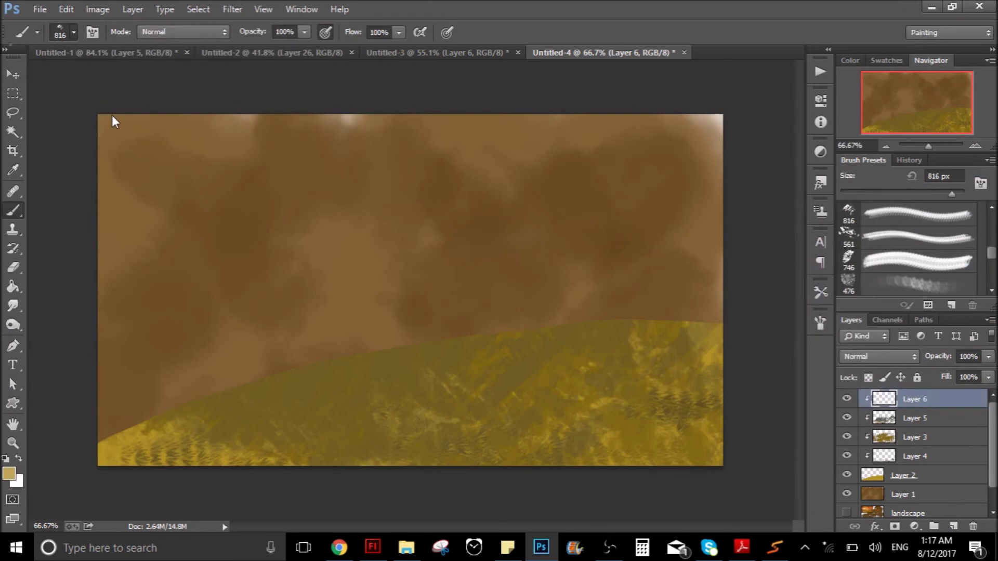
# - Shrink the brush to about 59 px and paint a light textured stroke along the hill crest
pyautogui.rightClick(114, 121)
pyautogui.moveTo(76, 79); pyautogui.dragTo(105, 79)
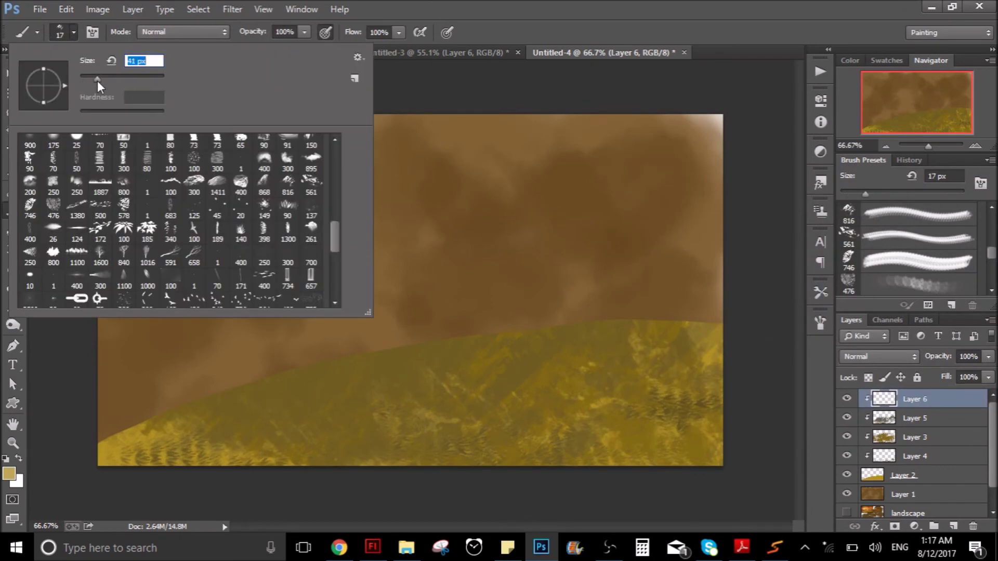
pyautogui.press('Return')
pyautogui.moveTo(693, 327); pyautogui.dragTo(564, 321)
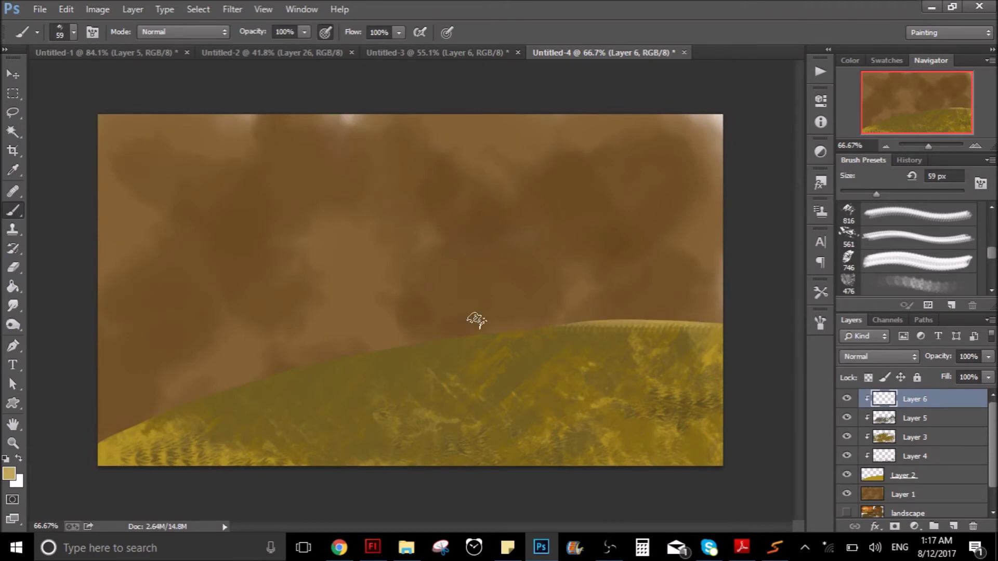
# - Lighten the hill's upper edge with cloudy strokes from the 200 px cloud brush
pyautogui.click(73, 30)
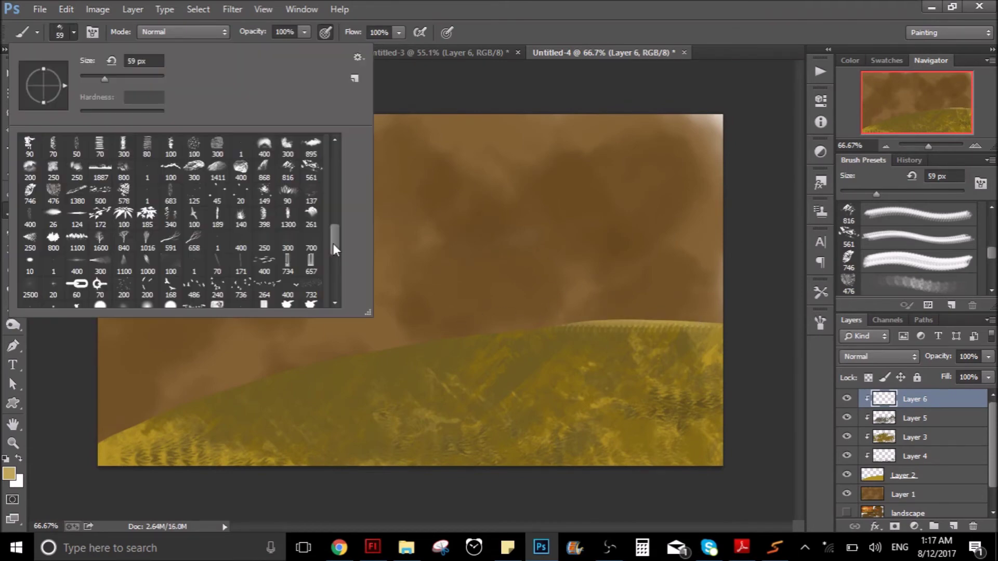
pyautogui.scroll(-5, 332, 244)
pyautogui.moveTo(333, 250)
pyautogui.mouseDown()
pyautogui.moveTo(323, 286)
pyautogui.moveTo(316, 238)
pyautogui.mouseUp()
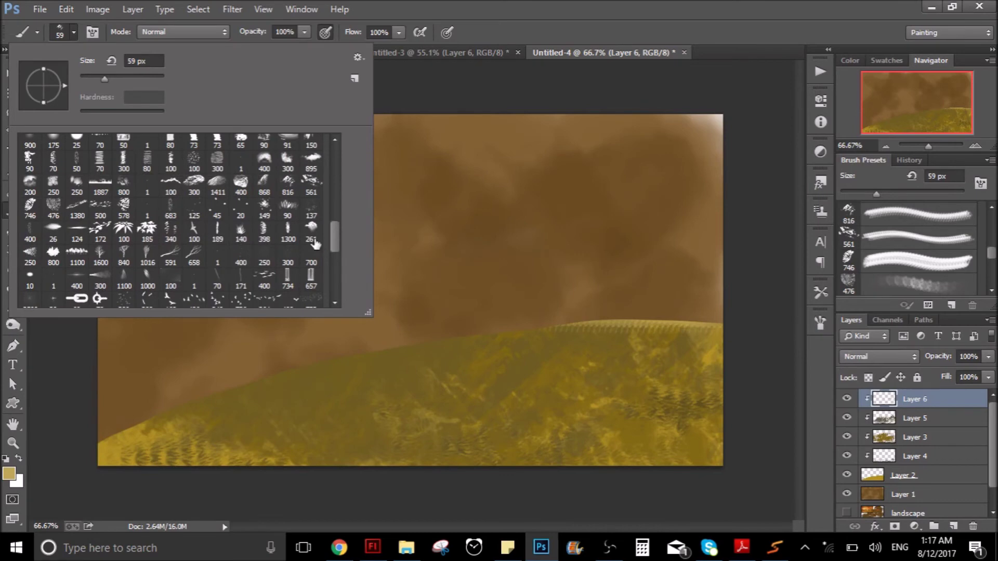
pyautogui.doubleClick(77, 182)
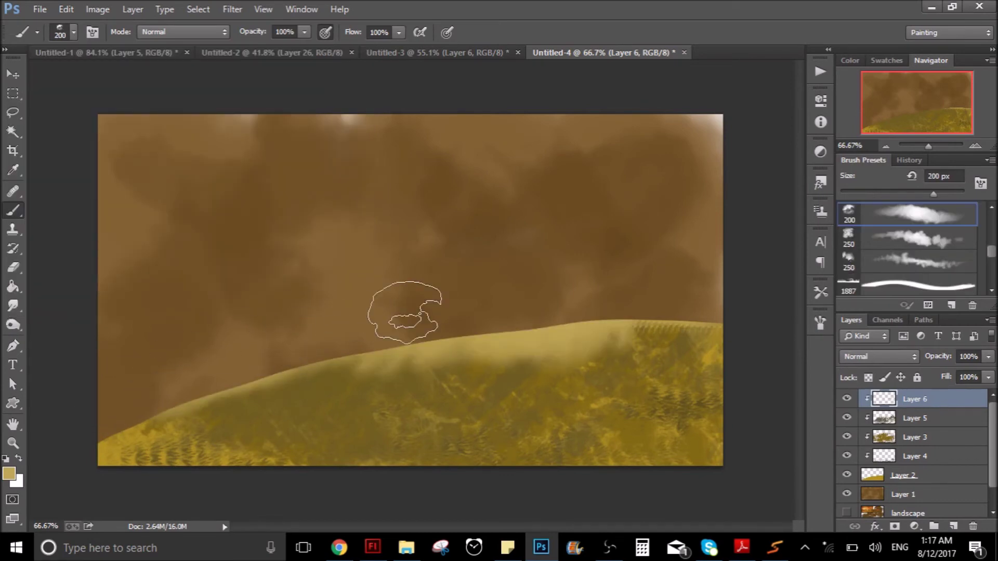
pyautogui.moveTo(485, 307); pyautogui.dragTo(134, 390)
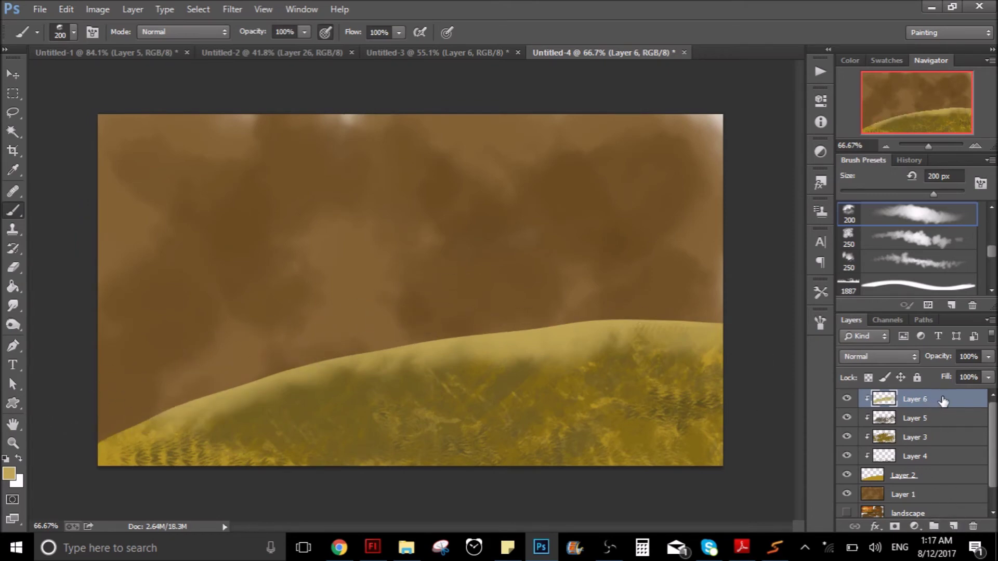
# - Add a new layer beneath Layer 6 and set a darker olive foreground colour
pyautogui.click(955, 526)
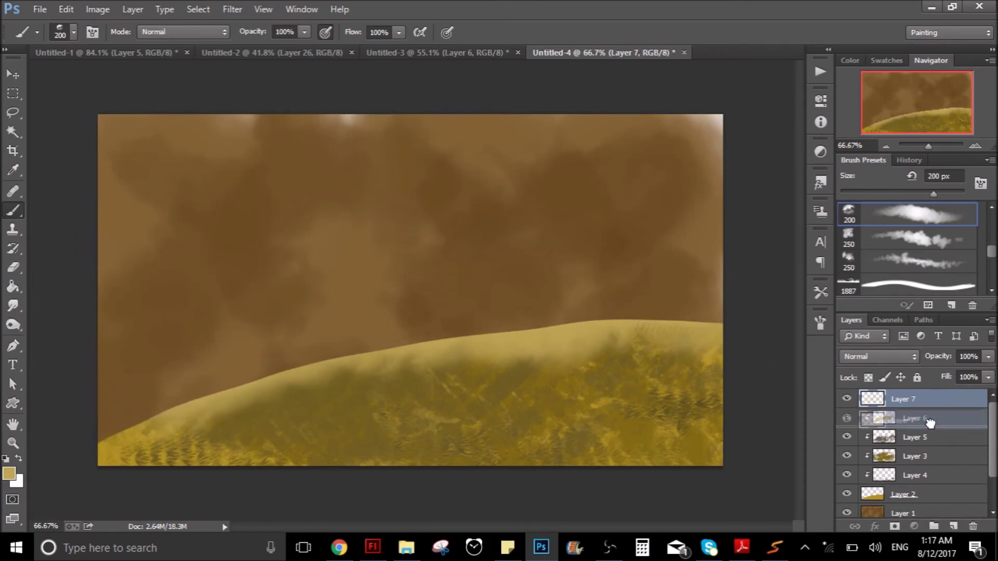
pyautogui.moveTo(915, 398); pyautogui.dragTo(915, 424)
pyautogui.click(9, 473)
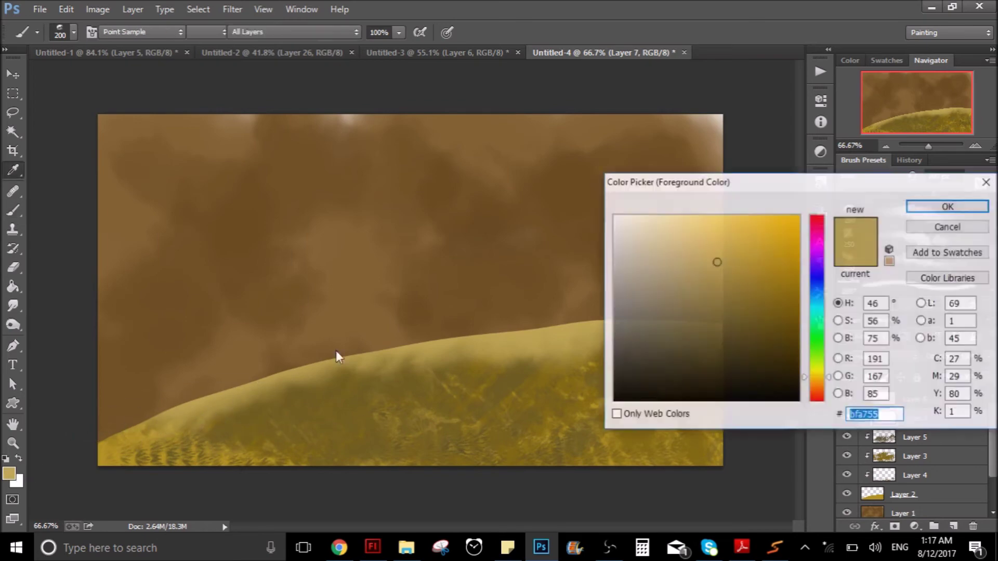
pyautogui.moveTo(706, 341); pyautogui.dragTo(706, 326)
pyautogui.press('Return')
pyautogui.press('b')
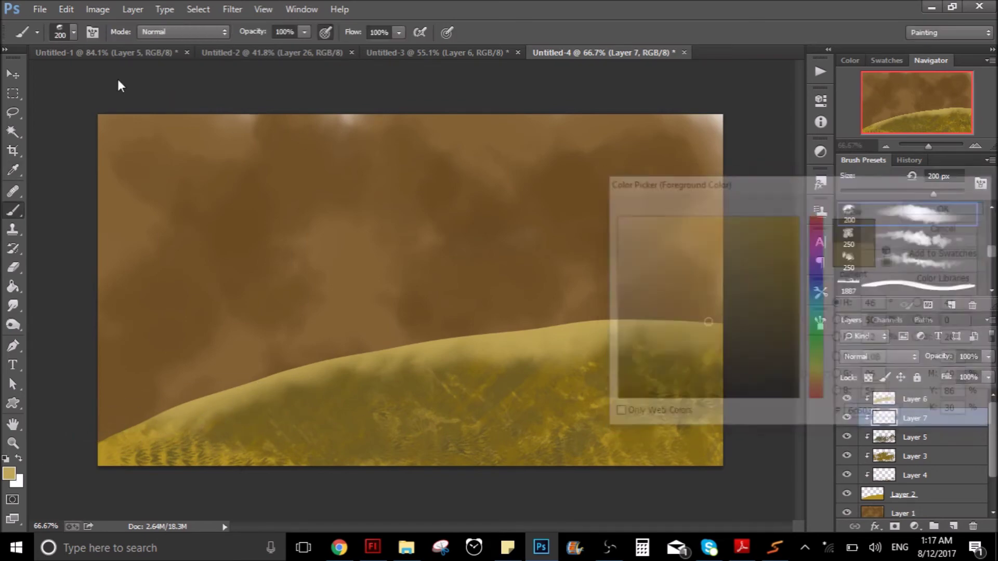
# - Paint dark brownish-olive grass strokes with the 500 px scatter brush, then add a layer above Layer 6
pyautogui.click(73, 33)
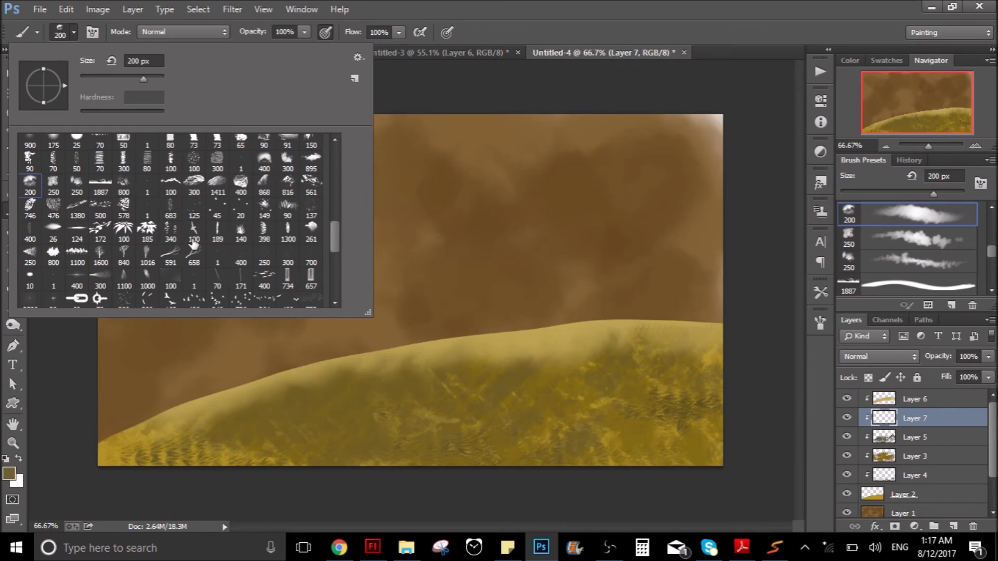
pyautogui.doubleClick(193, 244)
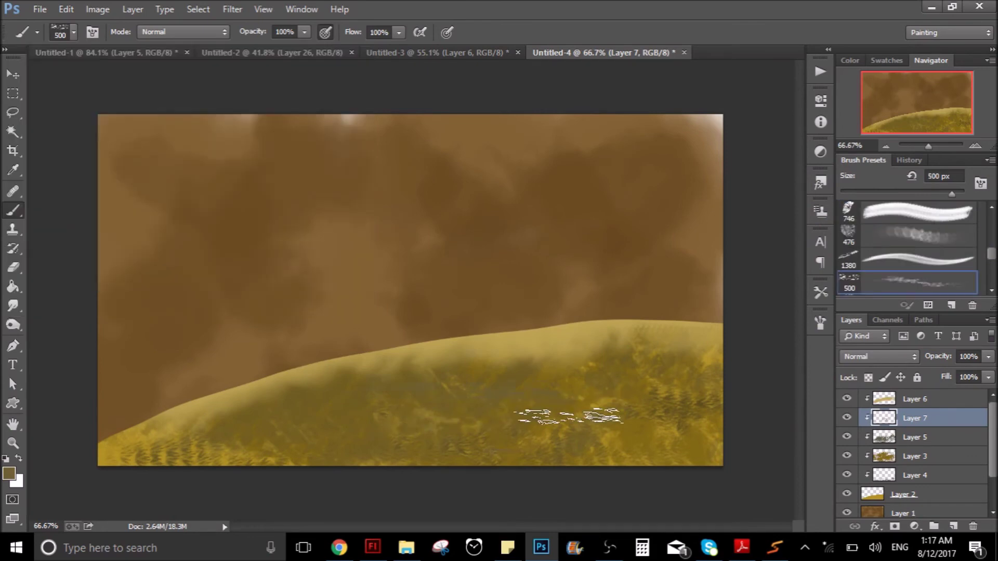
pyautogui.click(9, 473)
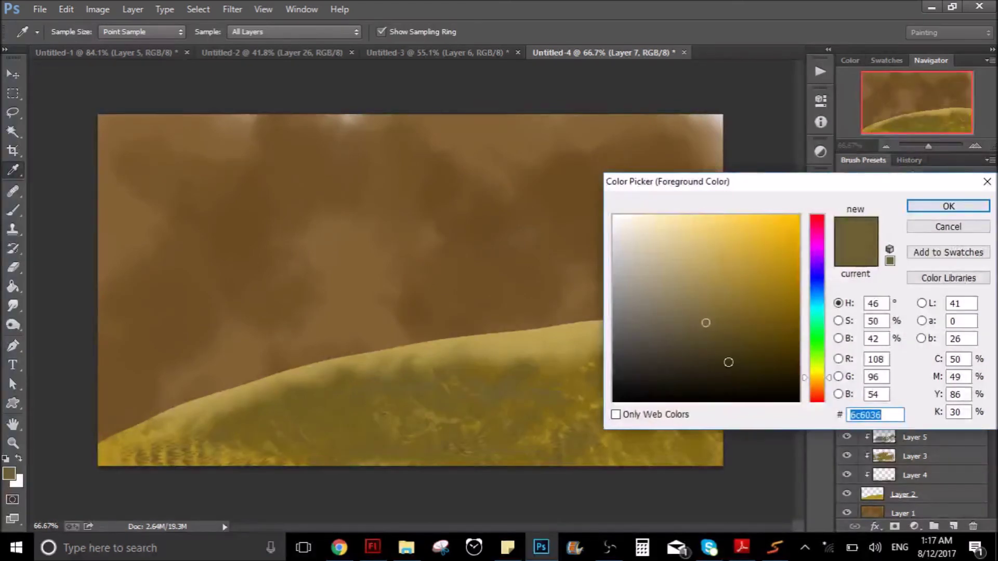
pyautogui.click(728, 370)
pyautogui.press('b')
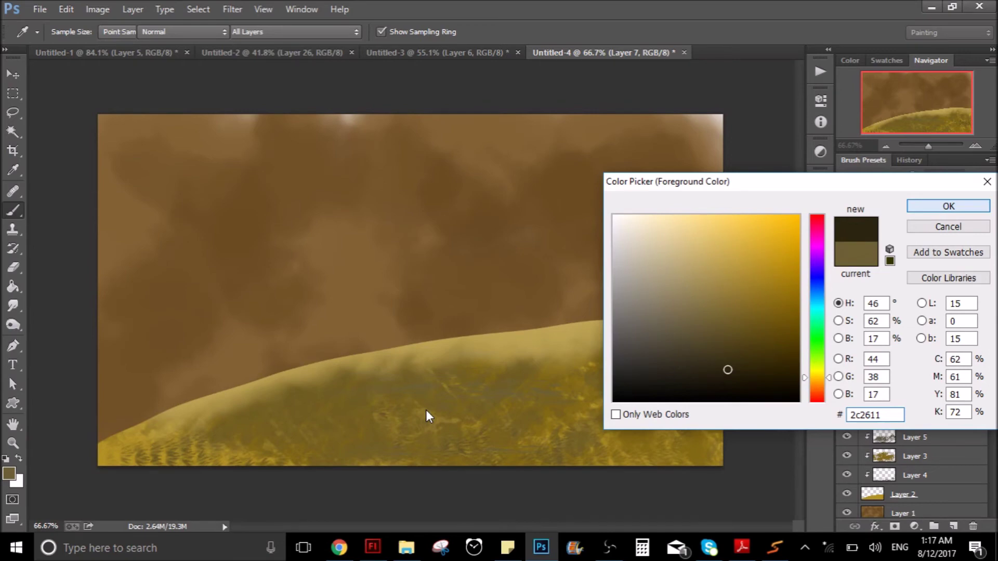
pyautogui.press('Return')
pyautogui.click(426, 410)
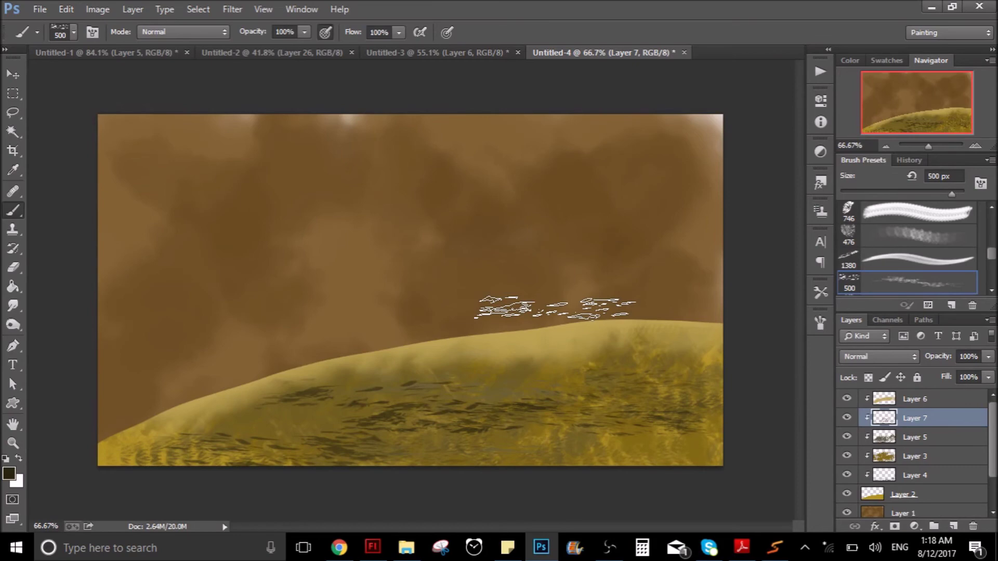
pyautogui.click(918, 398)
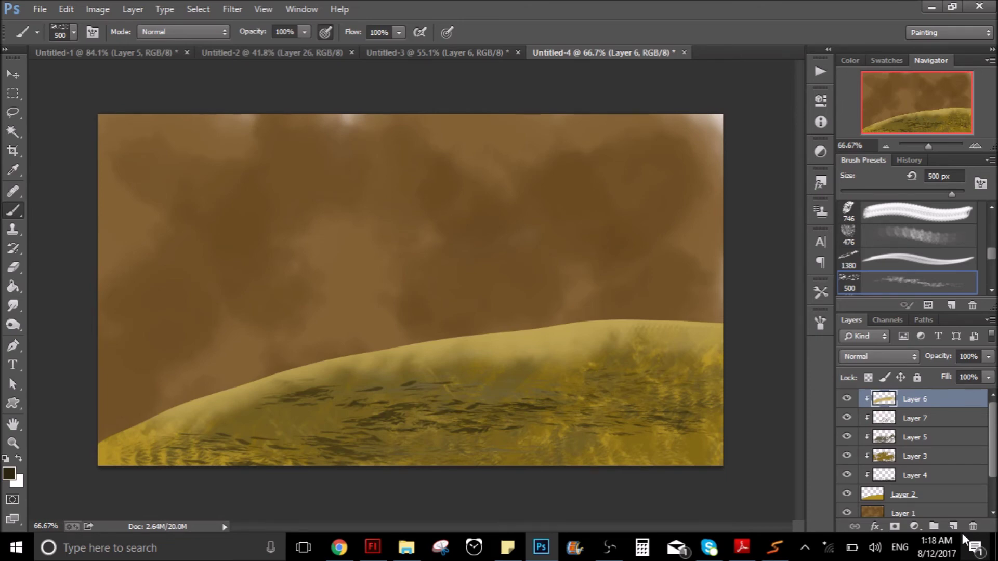
pyautogui.hotkey('ctrl', 'shift', 'alt', 'n')
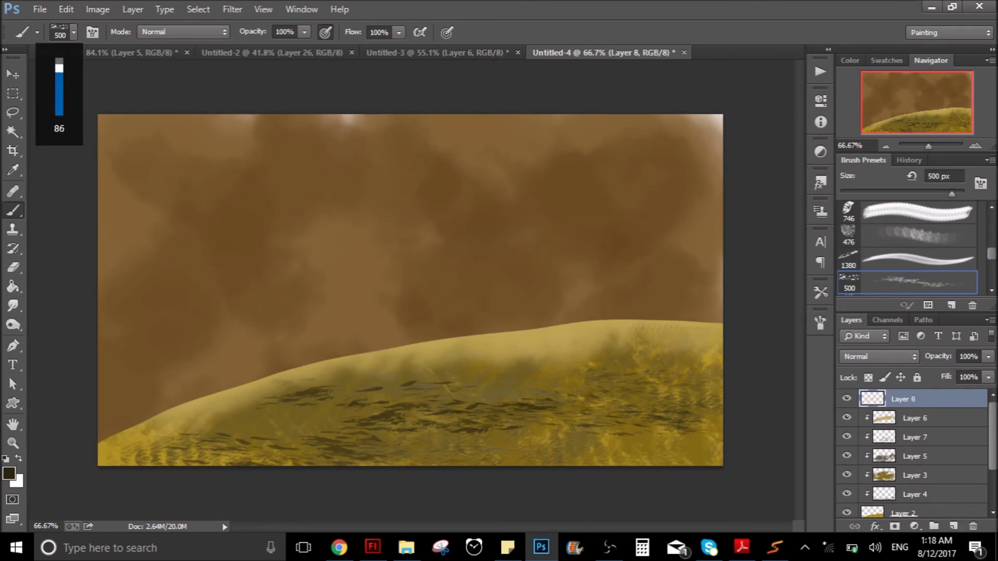
# - Pick a near-black brown colour and set Layer 8's blend mode to Linear Dodge (Add)
pyautogui.press('XF86MonBrightnessDown')
pyautogui.click(9, 474)
pyautogui.click(750, 377)
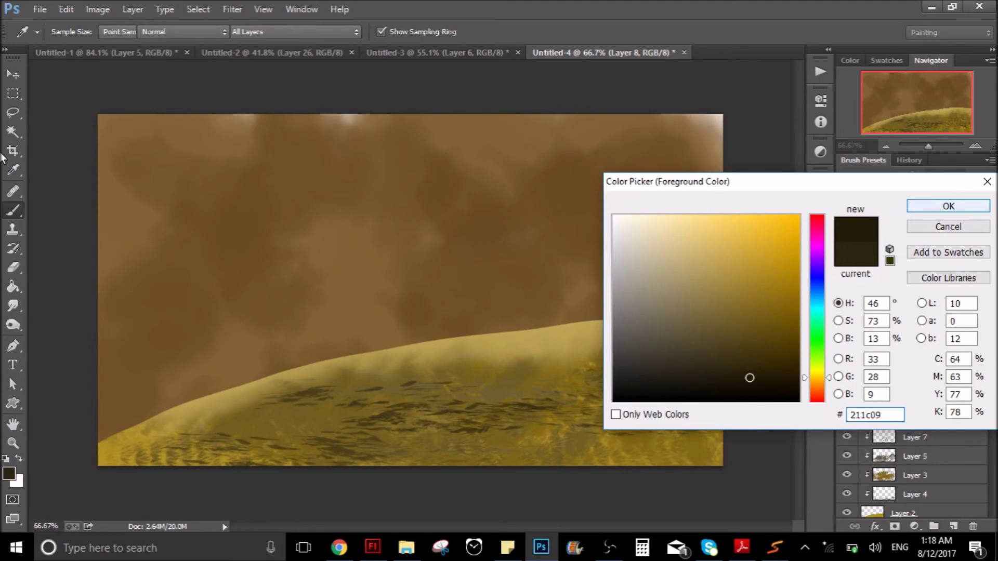
pyautogui.press('Return')
pyautogui.rightClick(23, 218)
pyautogui.moveTo(329, 270); pyautogui.dragTo(325, 229)
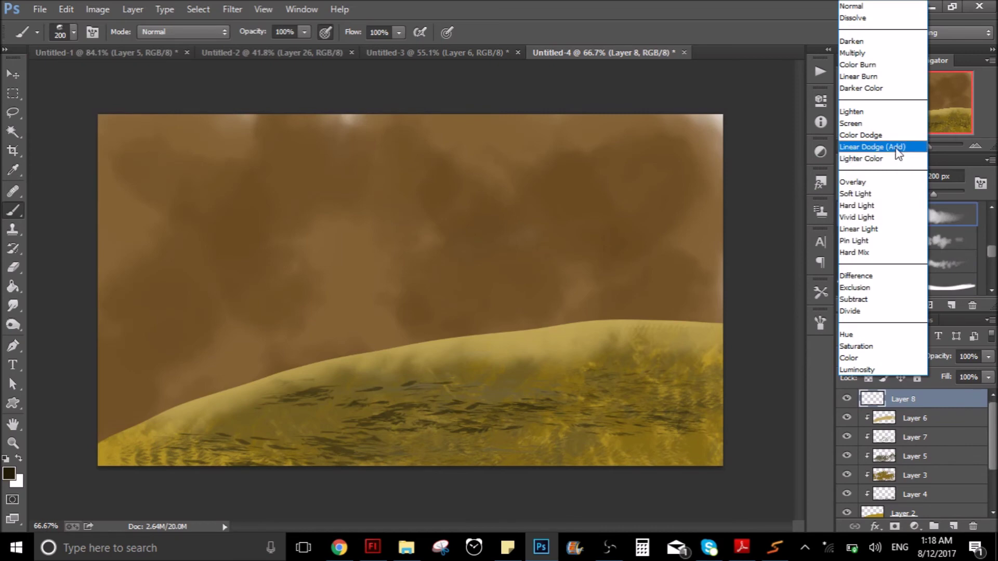
pyautogui.click(890, 148)
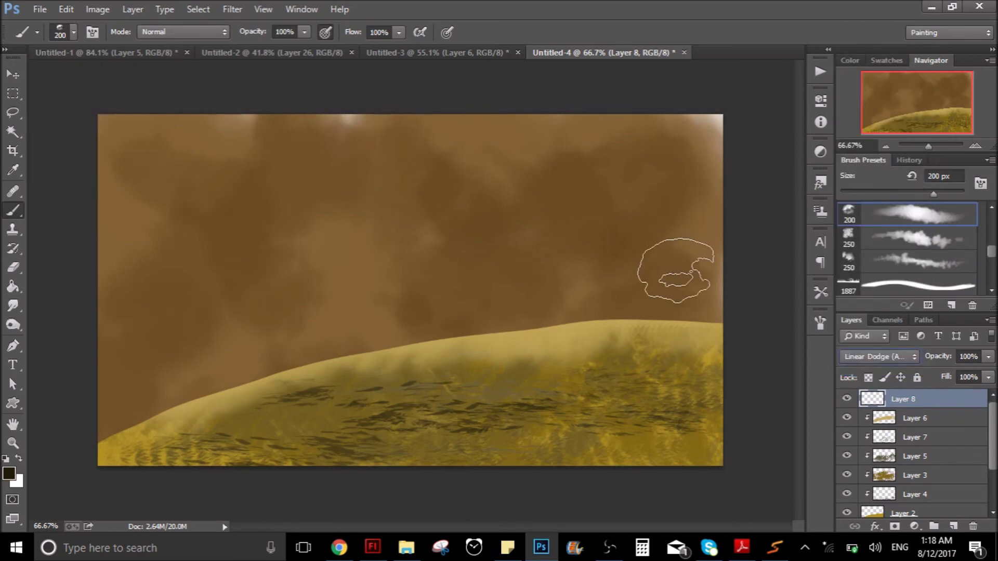
# - Brighten the sky above the hill and the hill's right side with a 500 px soft round brush
pyautogui.moveTo(676, 270); pyautogui.dragTo(153, 354)
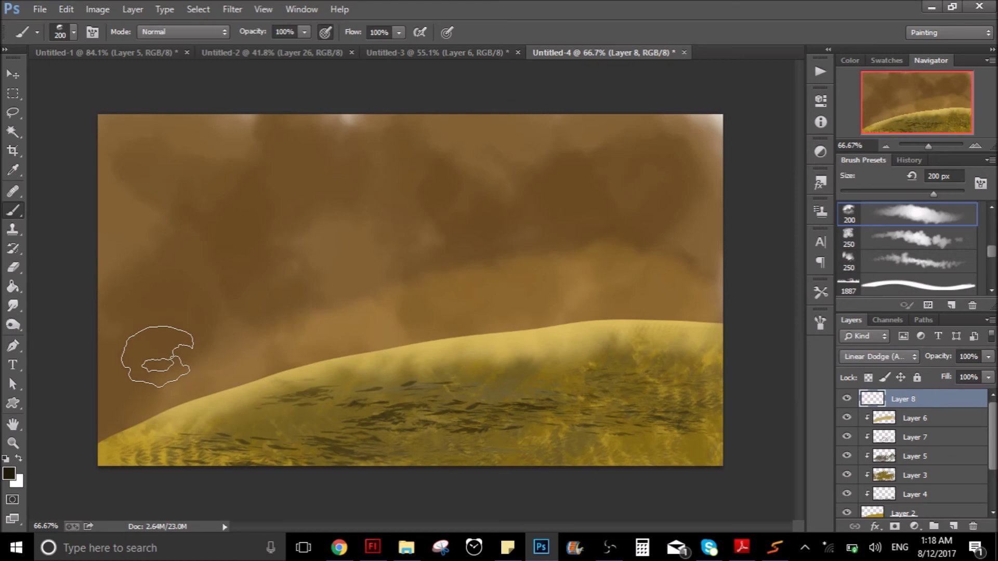
pyautogui.rightClick(156, 356)
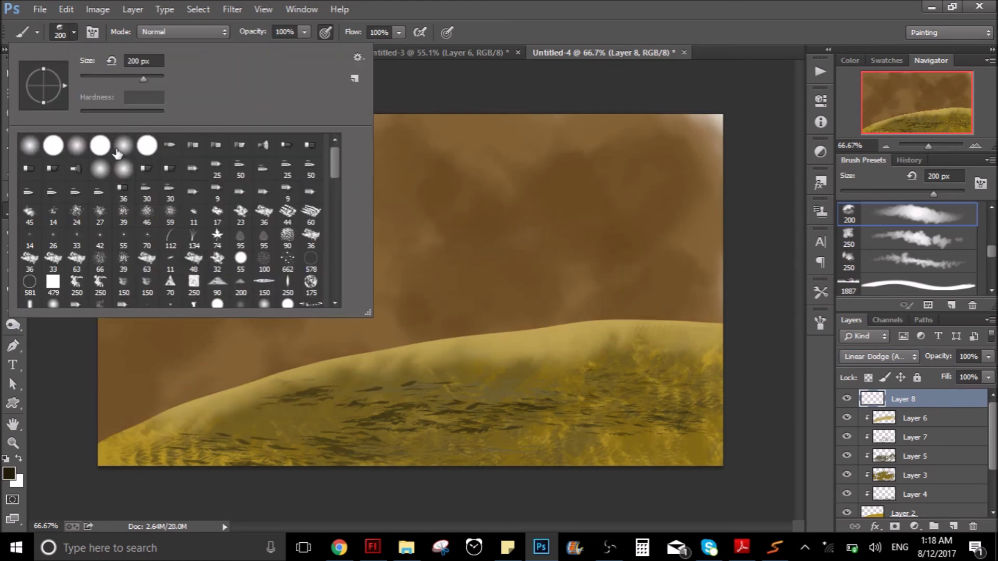
pyautogui.click(118, 155)
pyautogui.press(']')
pyautogui.press(']')
pyautogui.press(']')
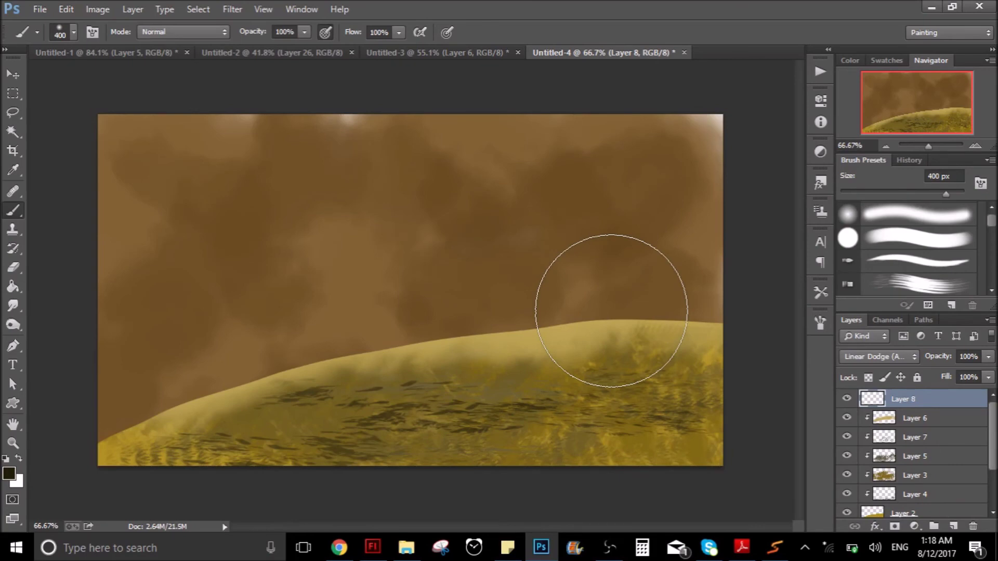
pyautogui.press(']')
pyautogui.moveTo(611, 311); pyautogui.dragTo(691, 227)
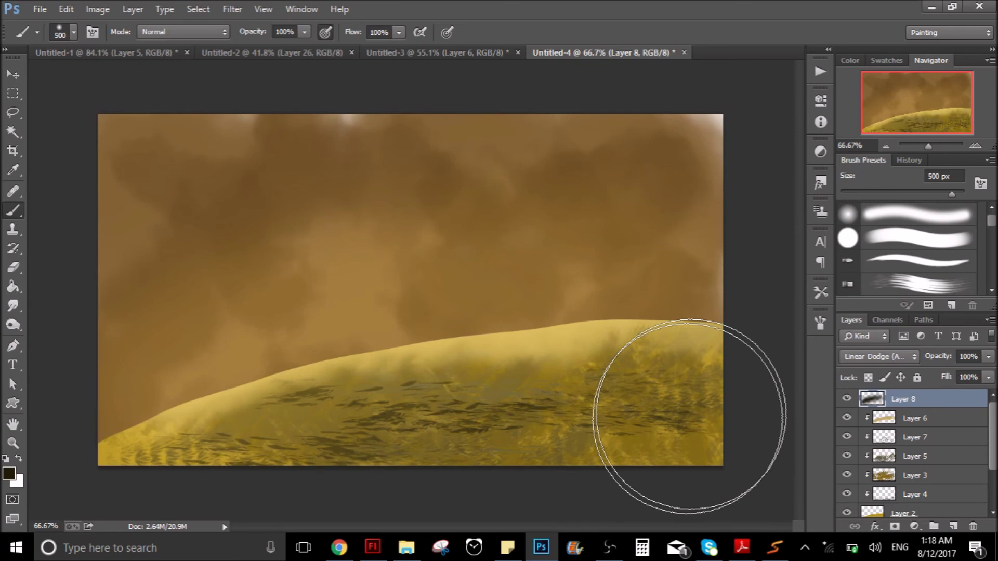
pyautogui.click(689, 417)
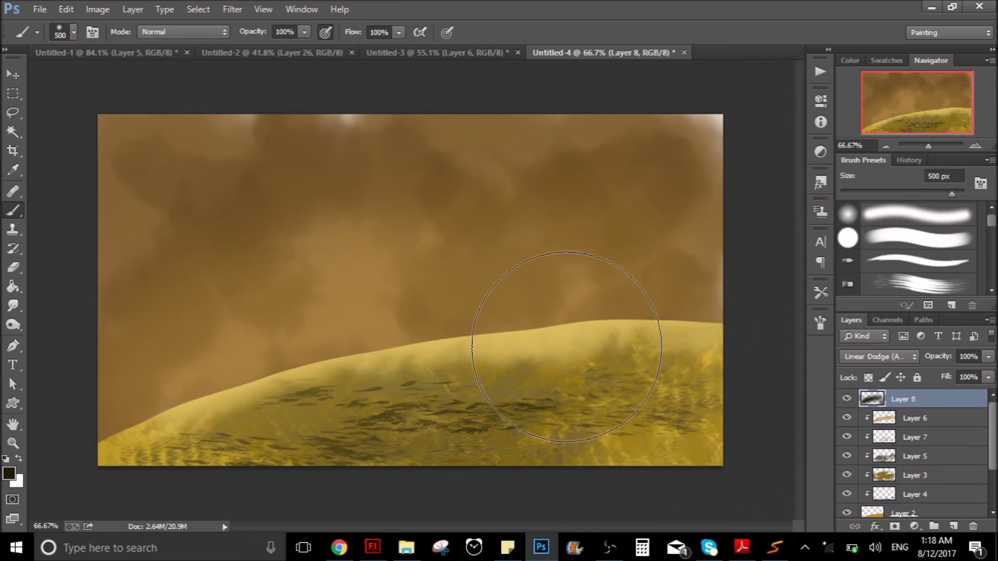
# - On a new layer, lasso jagged mountain peaks against the right sky
pyautogui.click(946, 520)
pyautogui.press('l')
pyautogui.moveTo(733, 294); pyautogui.dragTo(644, 238)
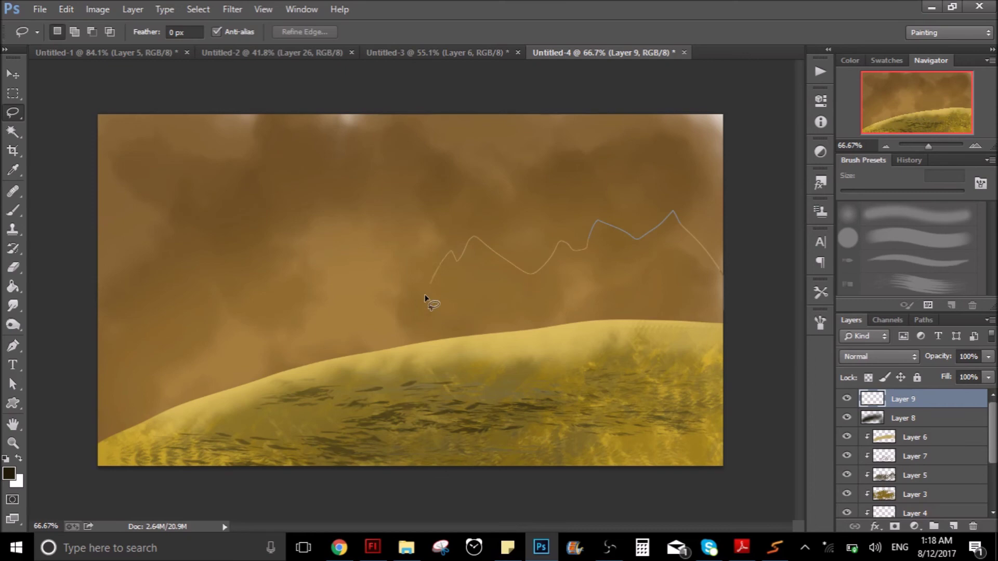
# - Fill the lassoed mountain shape with dark brown and move Layer 9 beneath the hill layer
pyautogui.moveTo(449, 353); pyautogui.dragTo(750, 307)
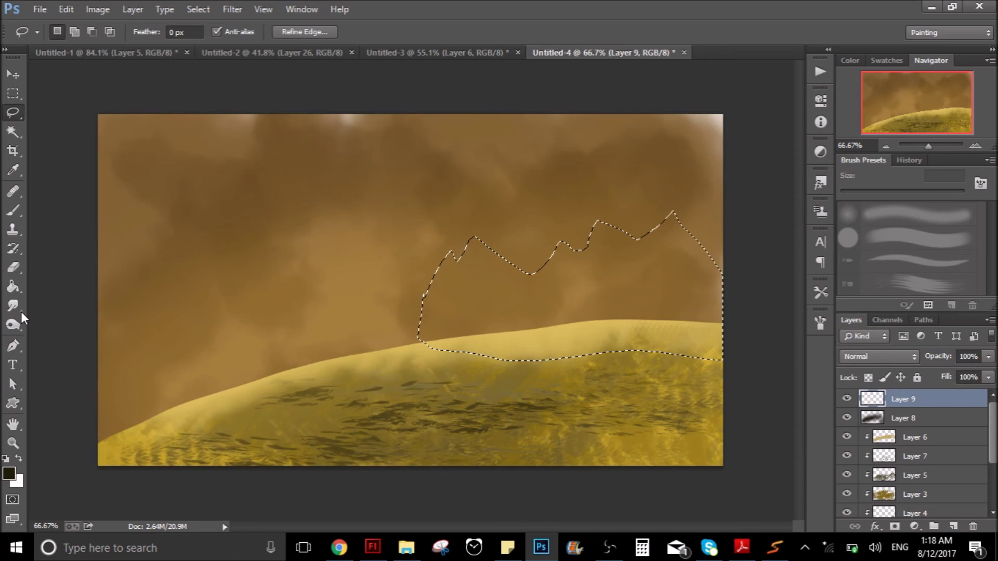
pyautogui.hotkey('alt', 'BackSpace')
pyautogui.hotkey('ctrl', 'd')
pyautogui.press('m')
pyautogui.moveTo(904, 398); pyautogui.dragTo(944, 513)
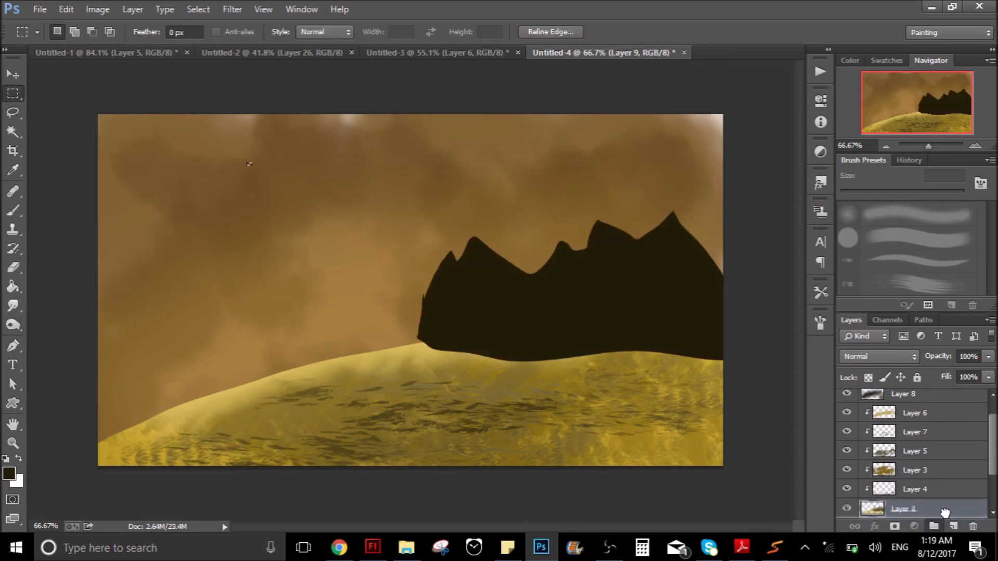
pyautogui.moveTo(945, 513); pyautogui.dragTo(923, 478)
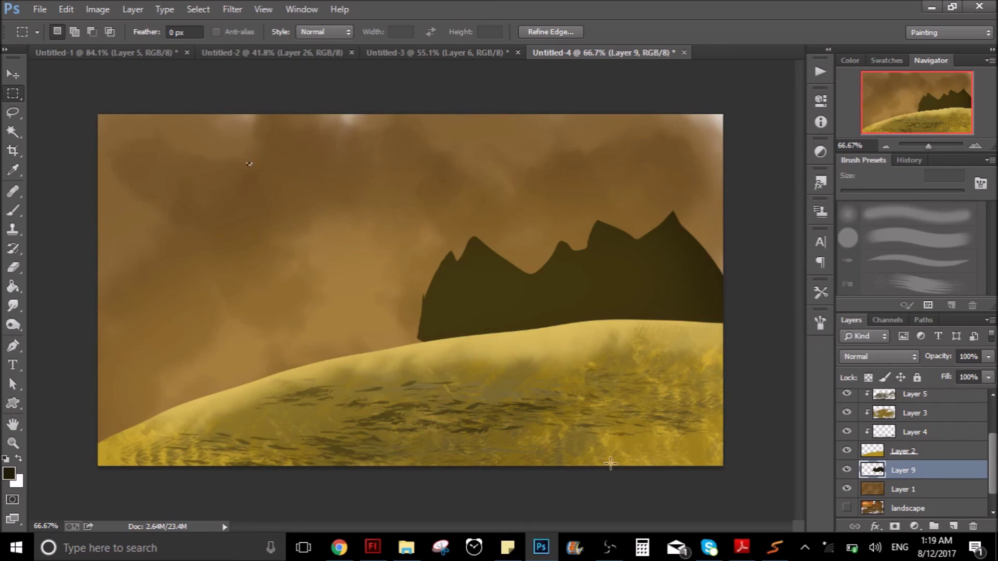
# - Restore the OBS window from the taskbar over the painting
pyautogui.click(610, 547)
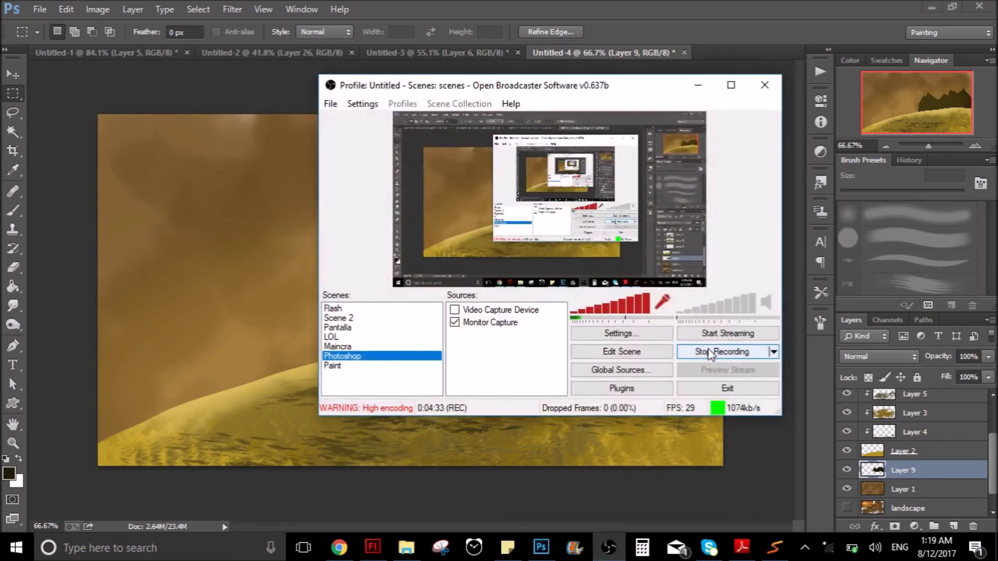